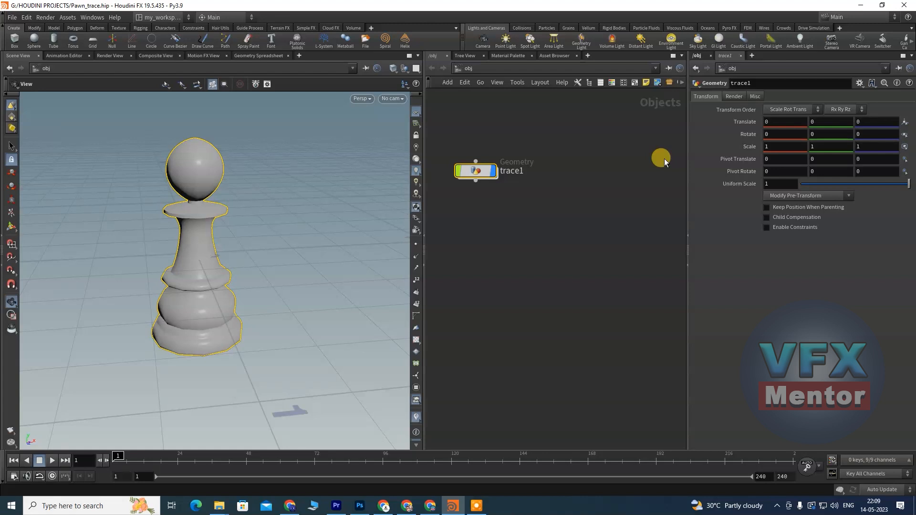
- Add a Geometry object below trace1 in the object network and open its network
drag(477, 170, 499, 138)
mouse_move(176, 277)
mouse_down()
mouse_move(184, 235)
mouse_move(188, 272)
mouse_move(211, 256)
mouse_move(181, 288)
mouse_move(199, 272)
mouse_move(213, 299)
mouse_move(152, 299)
mouse_move(238, 300)
mouse_move(147, 300)
mouse_move(159, 292)
mouse_move(148, 293)
mouse_move(143, 268)
mouse_move(160, 268)
mouse_move(120, 270)
mouse_move(116, 216)
mouse_move(366, 206)
mouse_up()
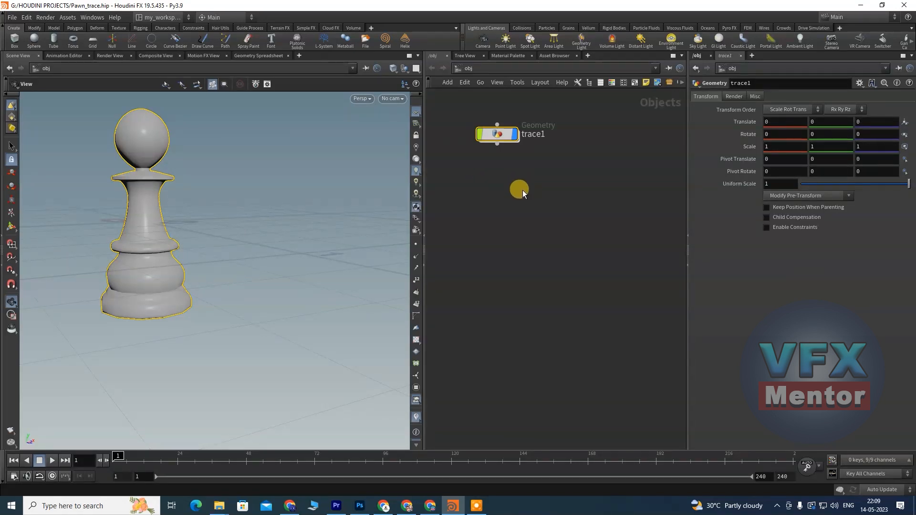
click(517, 204)
key(Tab)
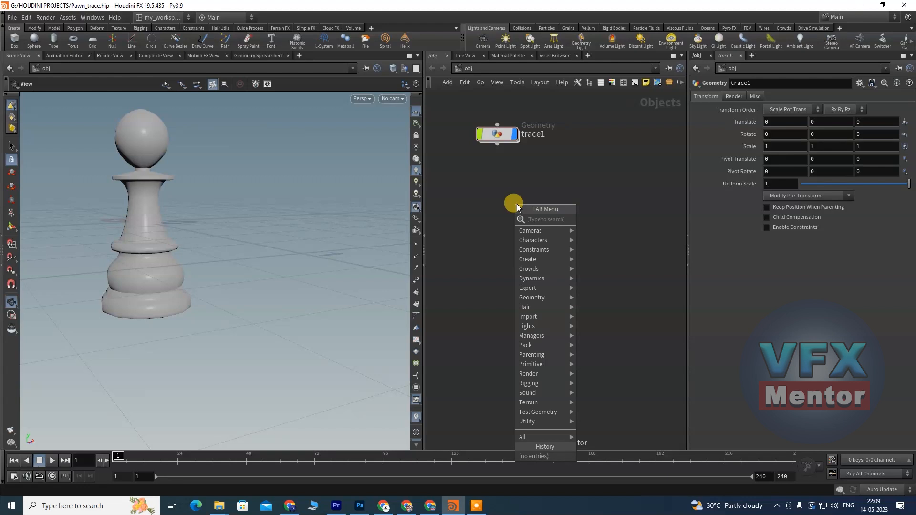
text(geo)
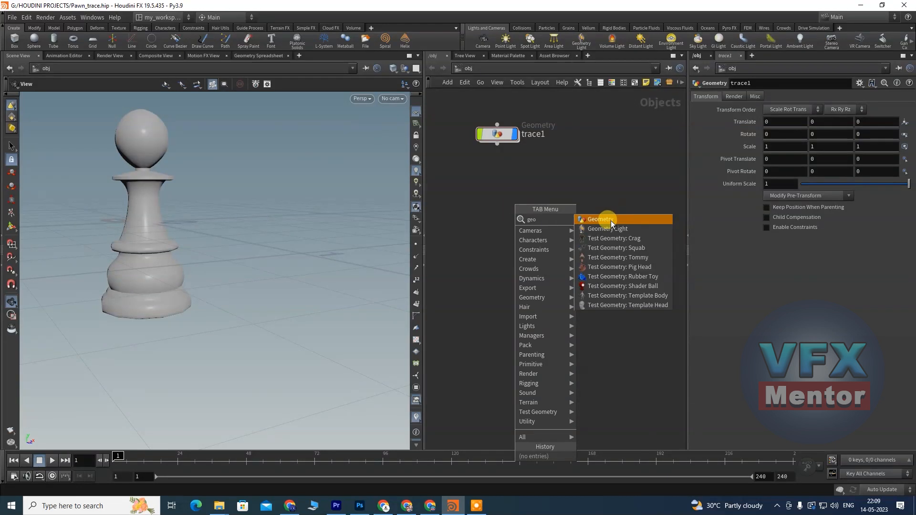
click(610, 220)
click(496, 200)
drag(501, 197, 517, 197)
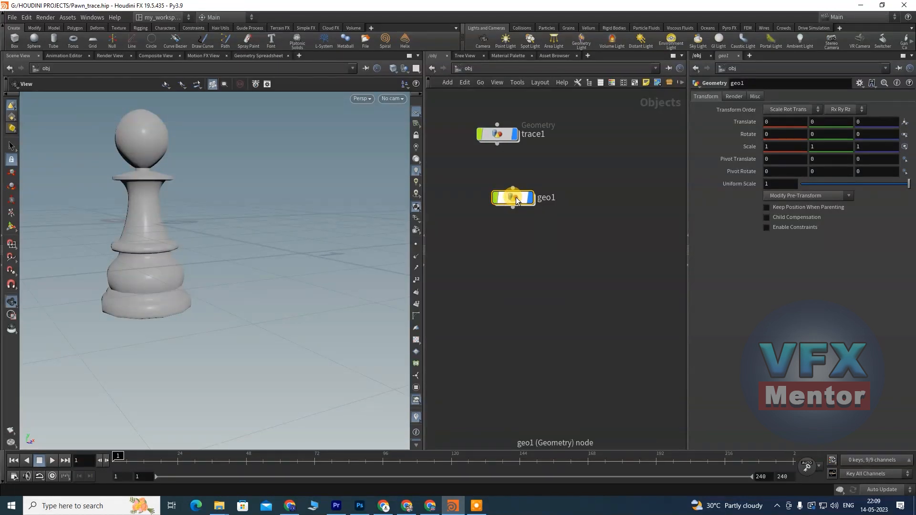
double_click(516, 197)
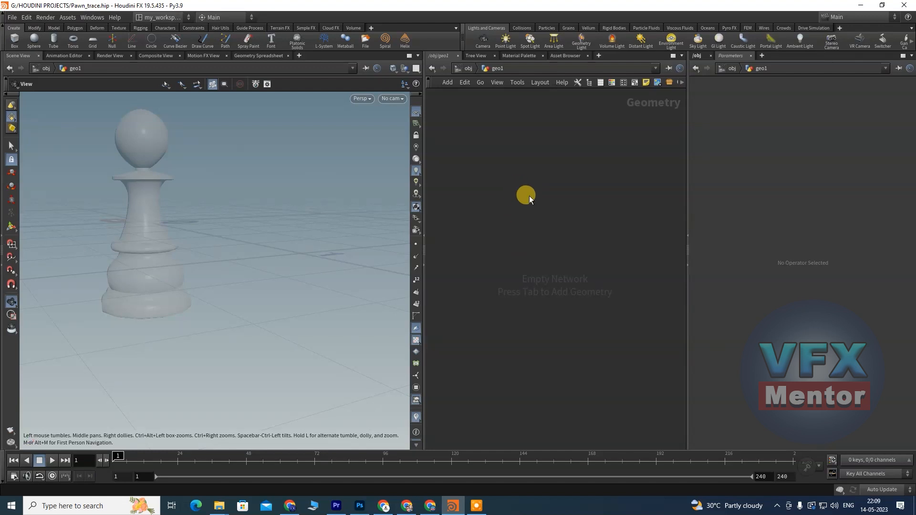
- Add a Grid node to the empty geometry network
key(Tab)
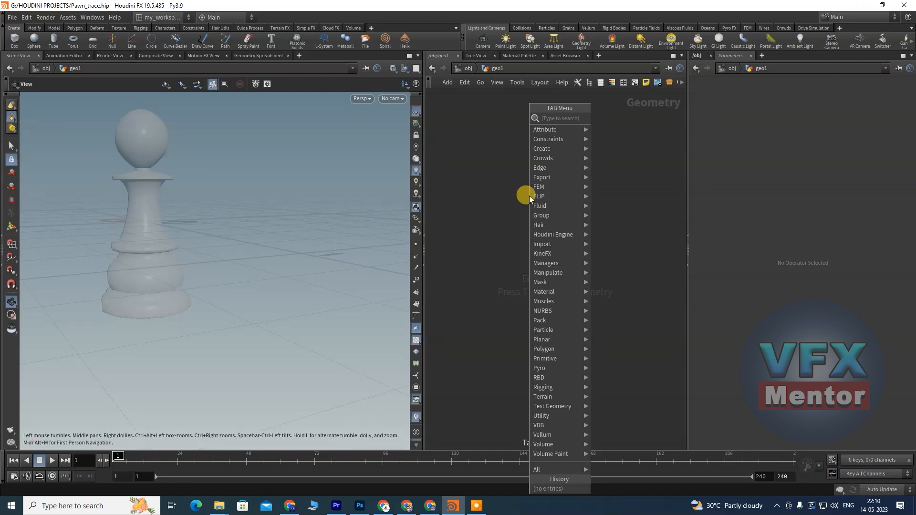
text(grid)
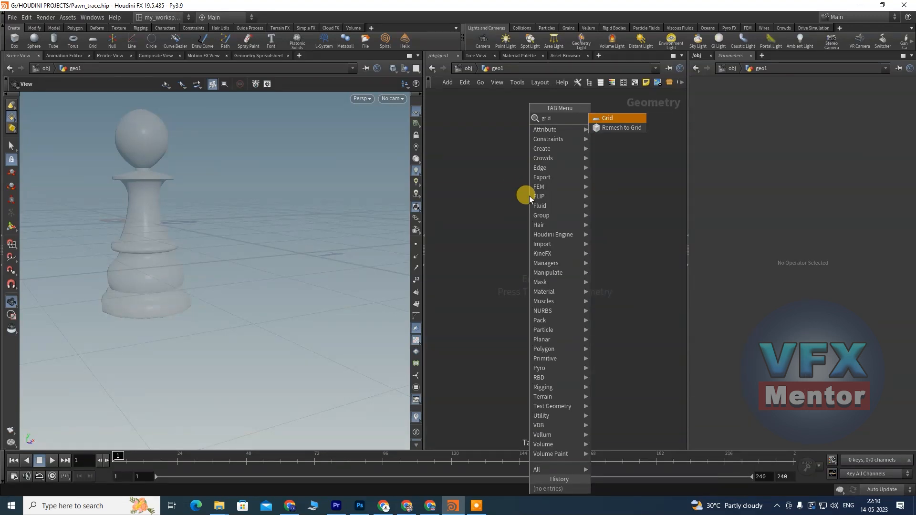
click(606, 119)
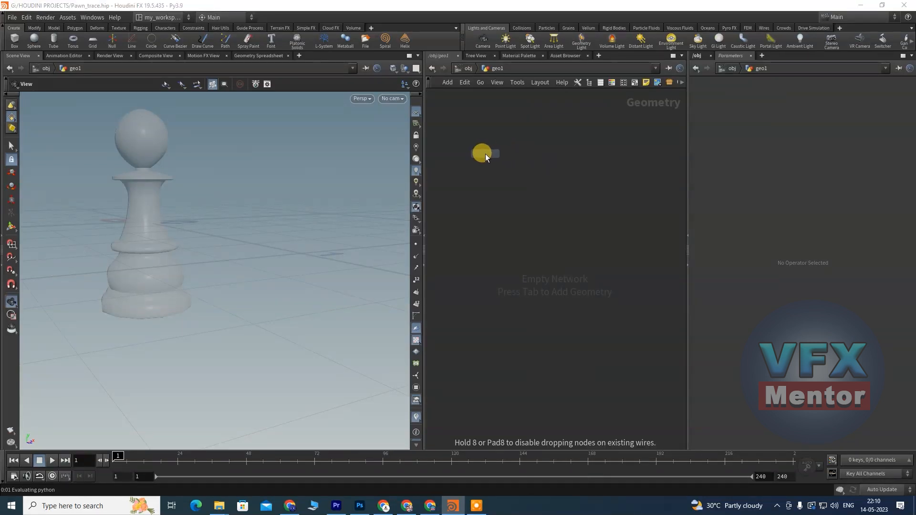
click(486, 154)
drag(504, 168, 497, 162)
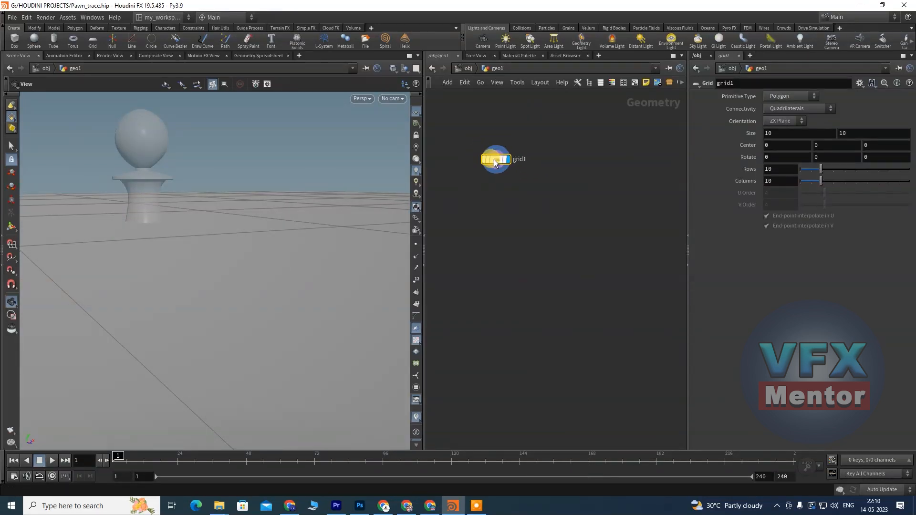
drag(176, 282, 134, 340)
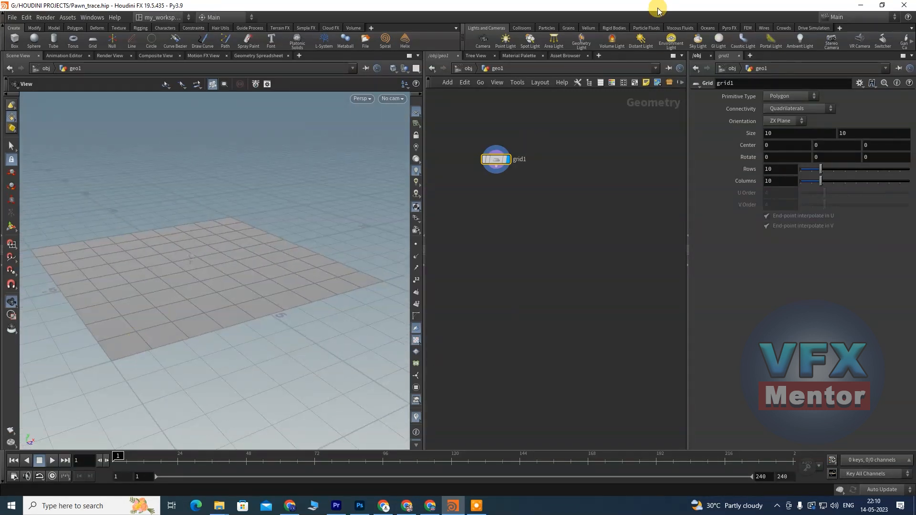
- Reopen the geo1 network from the object level and widen the viewport
click(467, 68)
drag(272, 198, 191, 298)
double_click(509, 199)
click(499, 163)
drag(200, 243, 272, 256)
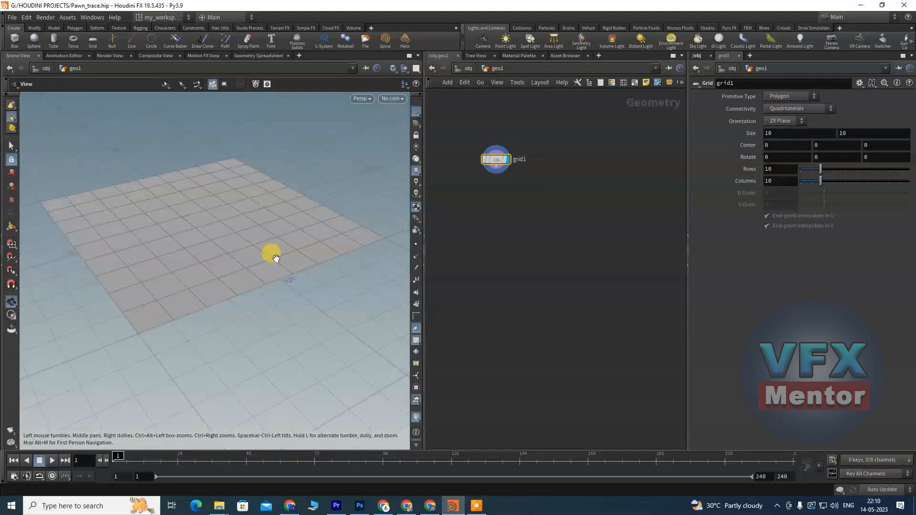
drag(424, 252, 445, 244)
drag(207, 259, 415, 237)
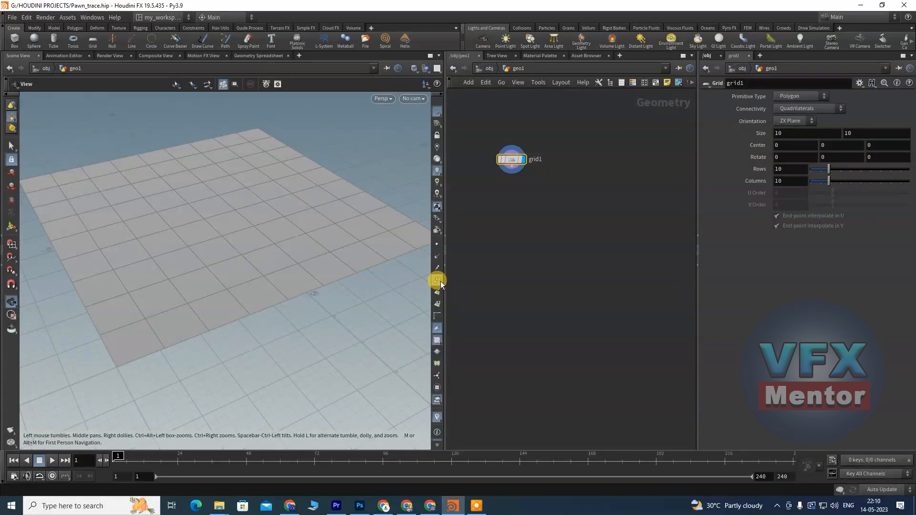
- Select several separate faces scattered across the grid using primitive selection
click(10, 147)
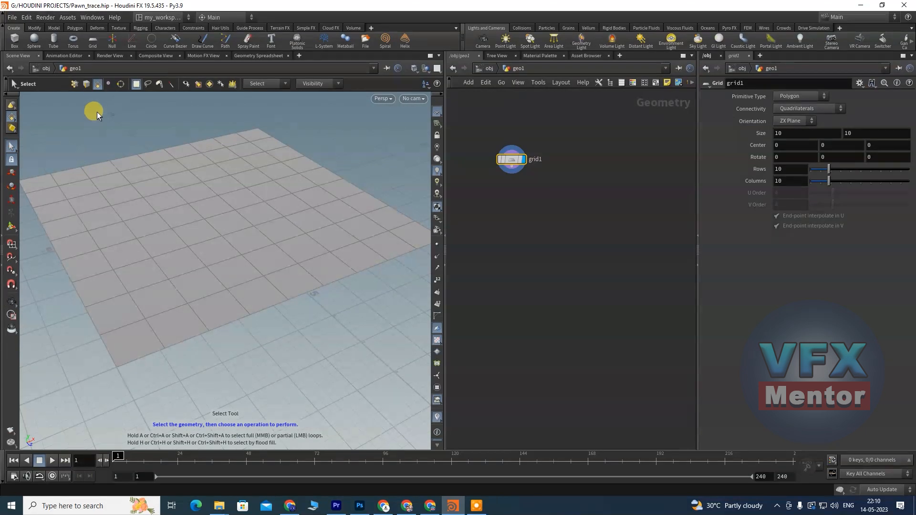
click(99, 85)
click(92, 203)
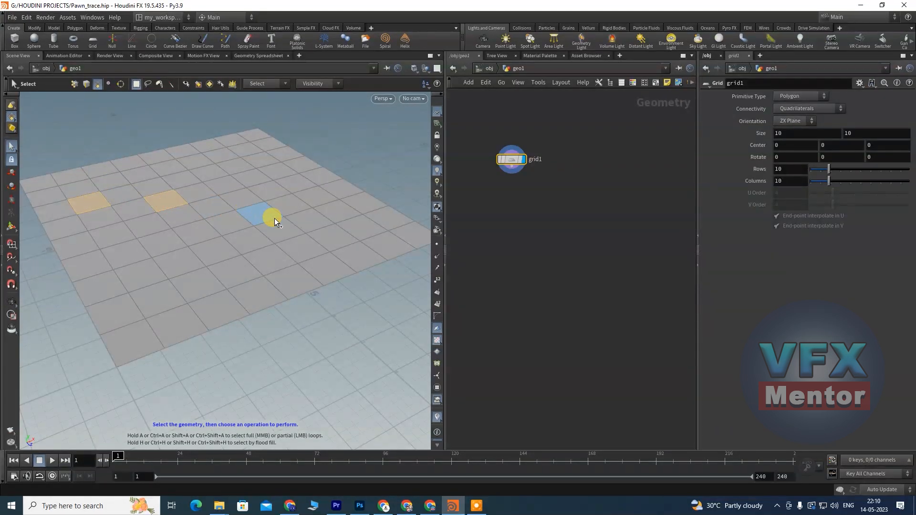
shift+click(299, 218)
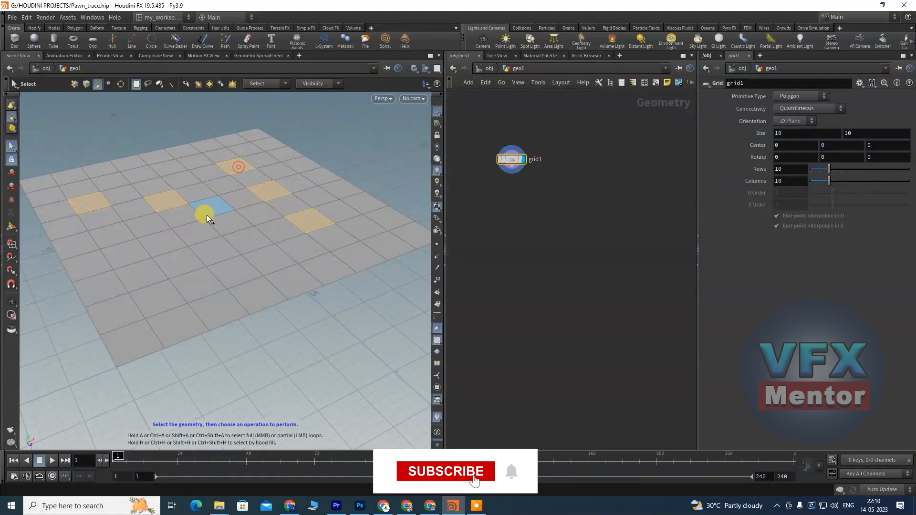
shift+click(170, 246)
shift+click(235, 266)
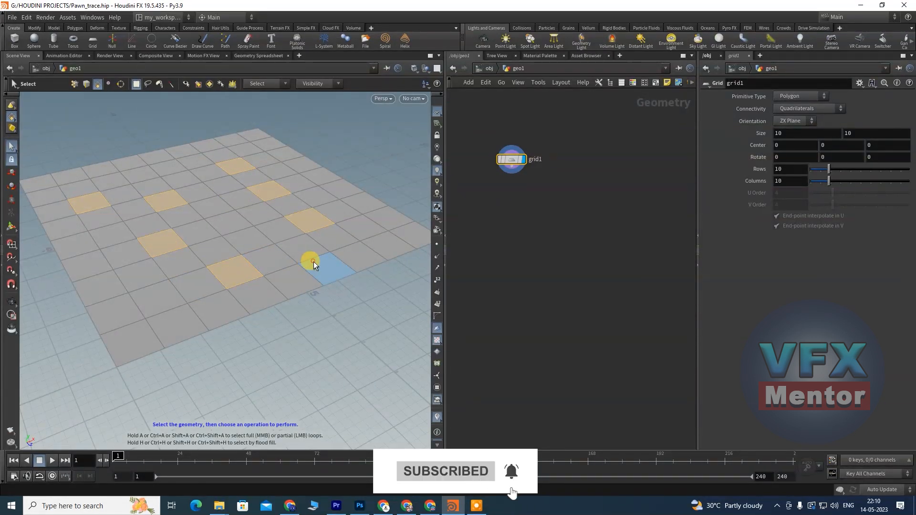
click(314, 261)
key(Escape)
drag(194, 231, 106, 280)
key(s)
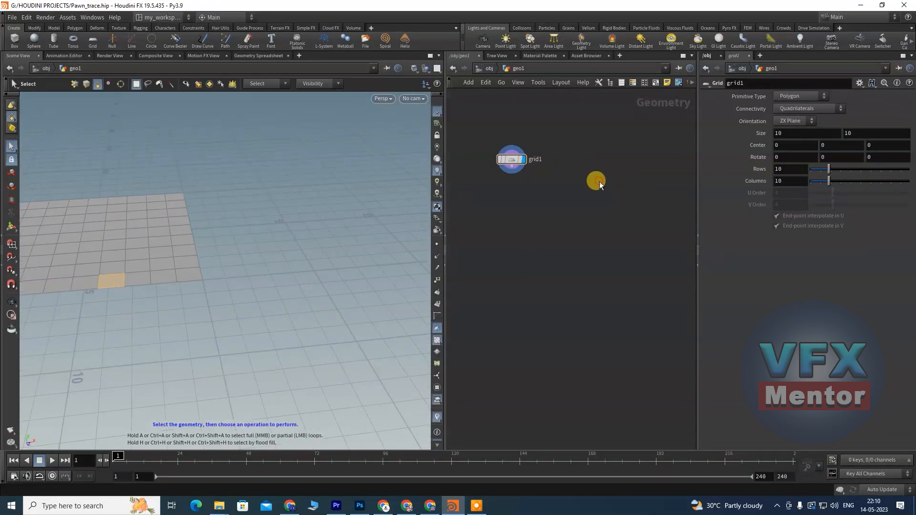
- Add a Tube node to the network, below and beside the grid node
key(Tab)
text(tube)
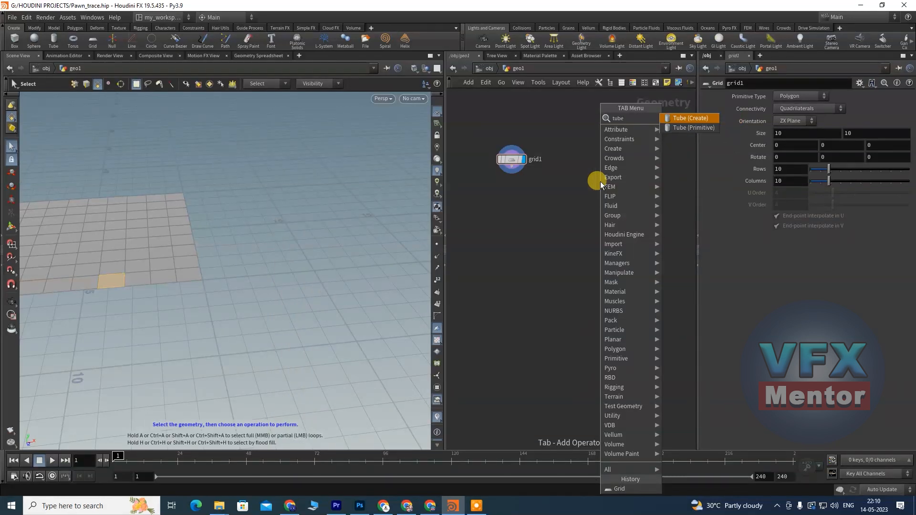
click(697, 118)
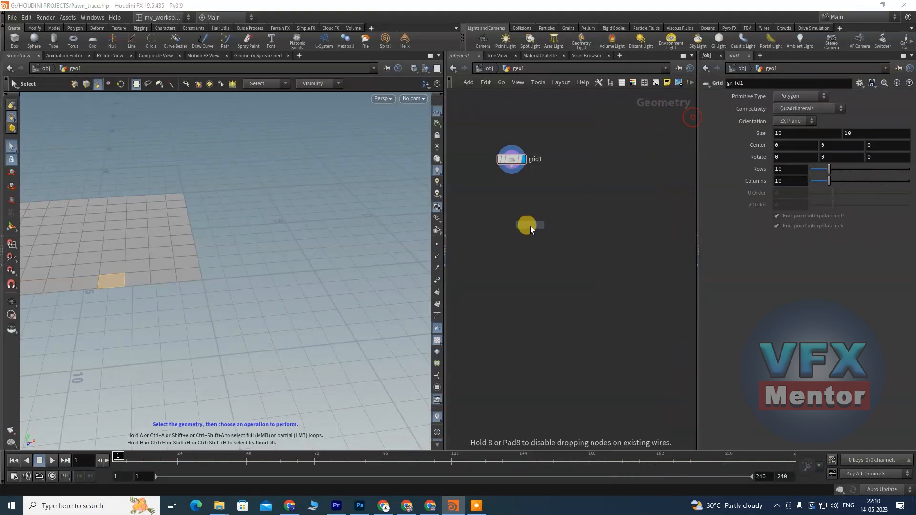
click(581, 206)
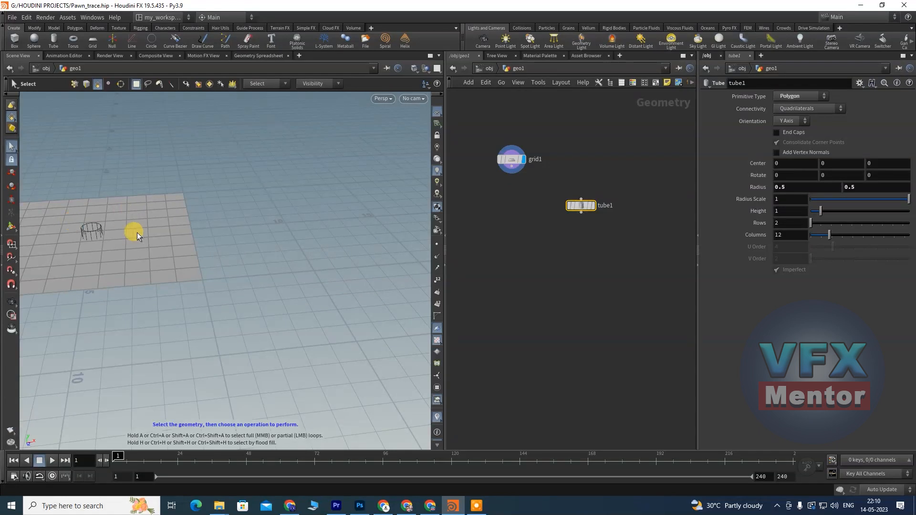
- Move the tube along X to a center of about 9.92 and display it instead of the grid
click(11, 230)
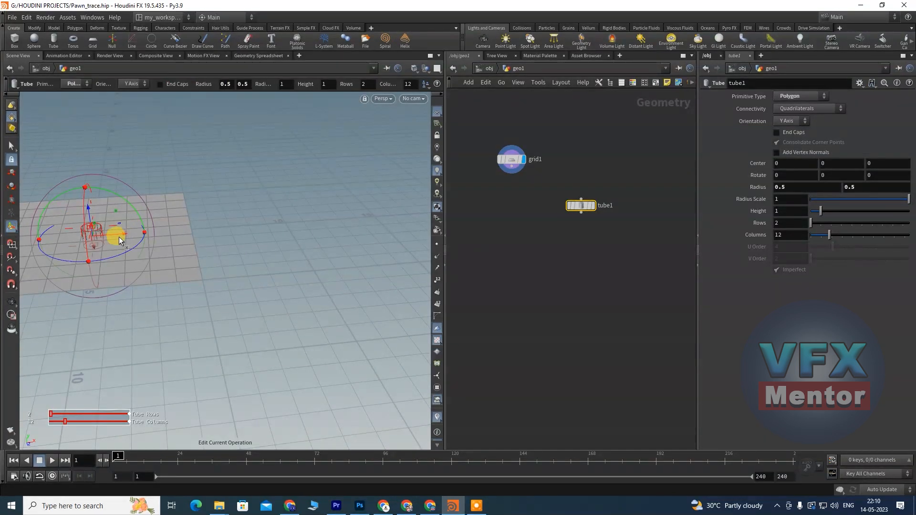
drag(123, 236, 205, 272)
alt+scroll(289, 225, up, 8)
key(Return)
click(593, 206)
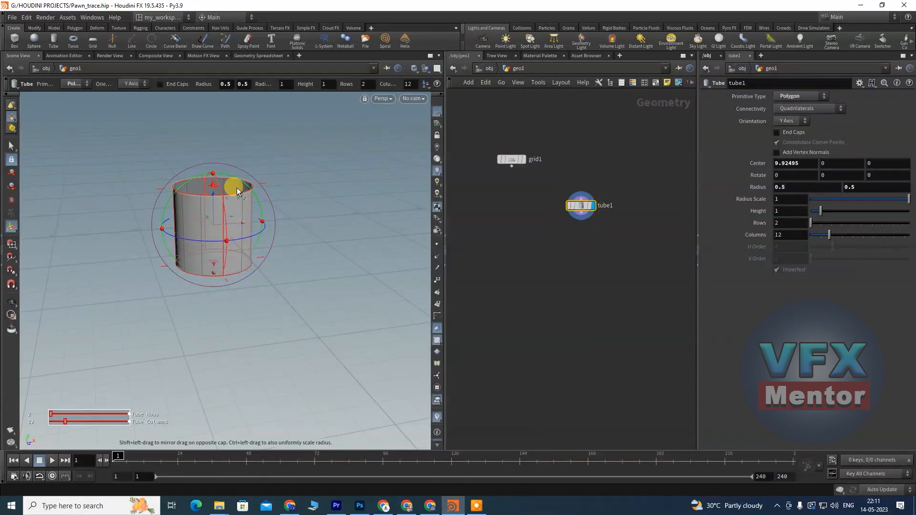
- Flatten the tube from its upper end to a height of about 0.24
scroll(198, 219, up, 3)
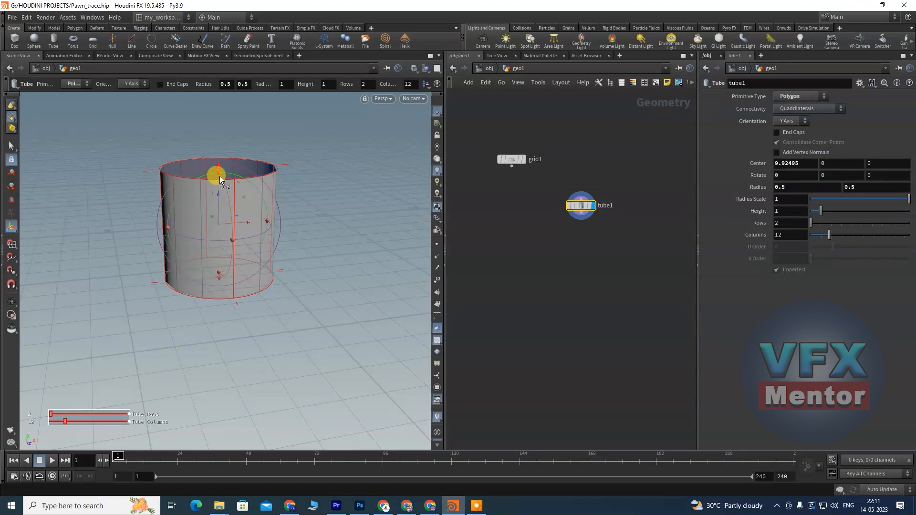
drag(218, 173, 220, 249)
key(ctrl+z)
key(Escape)
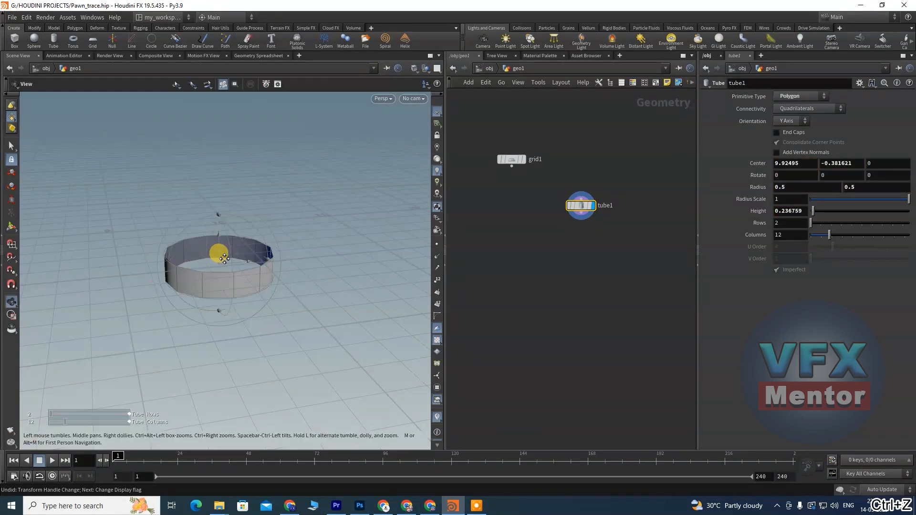
scroll(219, 255, up, 10)
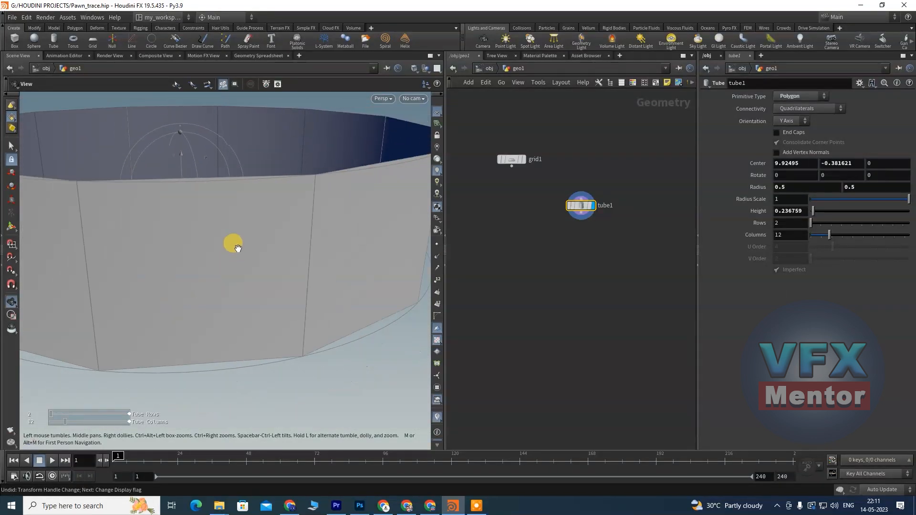
scroll(237, 247, down, 10)
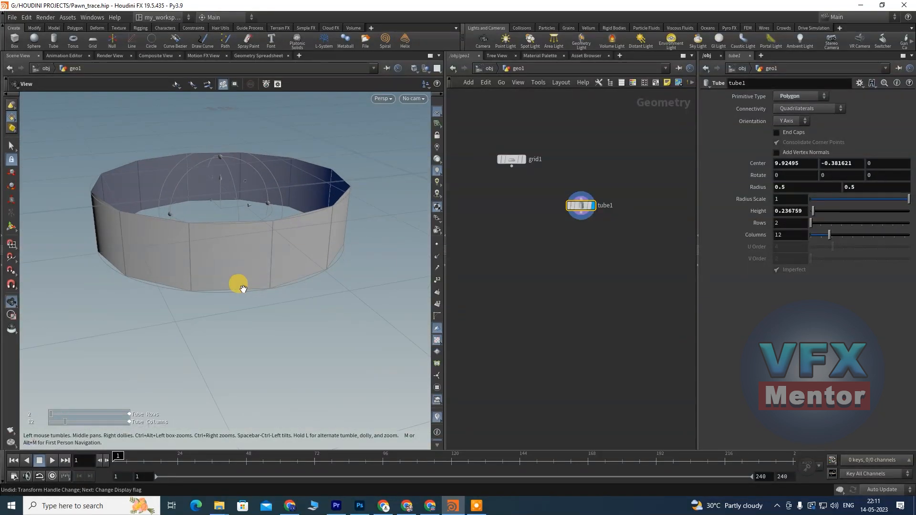
key(Return)
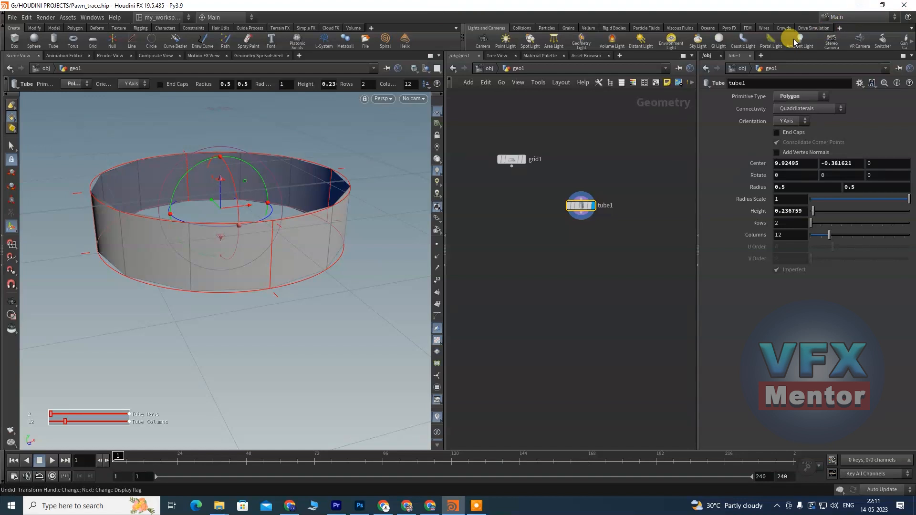
- Close the tube's open ends by enabling End Caps
click(778, 133)
key(Escape)
drag(211, 199, 163, 236)
key(Return)
- Select several separate side faces of the capped tube
click(11, 146)
click(184, 249)
key(Escape)
drag(307, 276, 190, 270)
key(s)
click(340, 167)
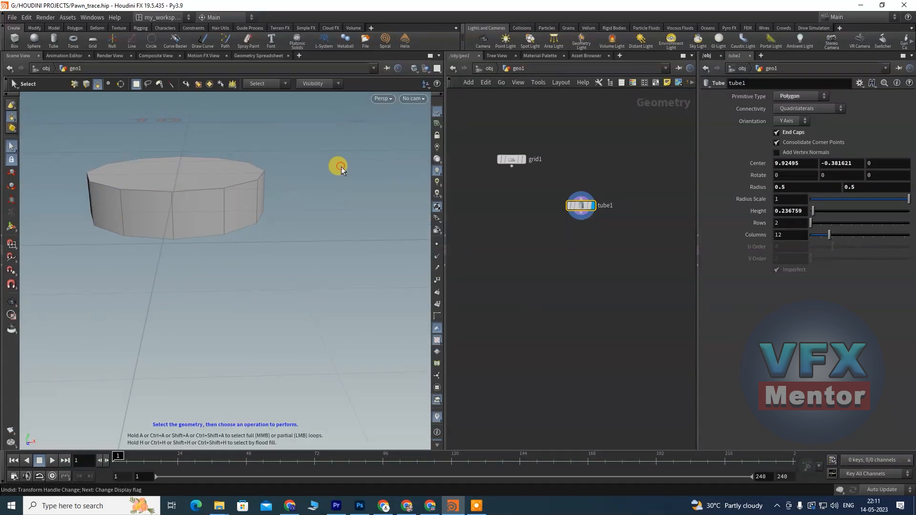
key(Escape)
drag(286, 235, 265, 251)
key(s)
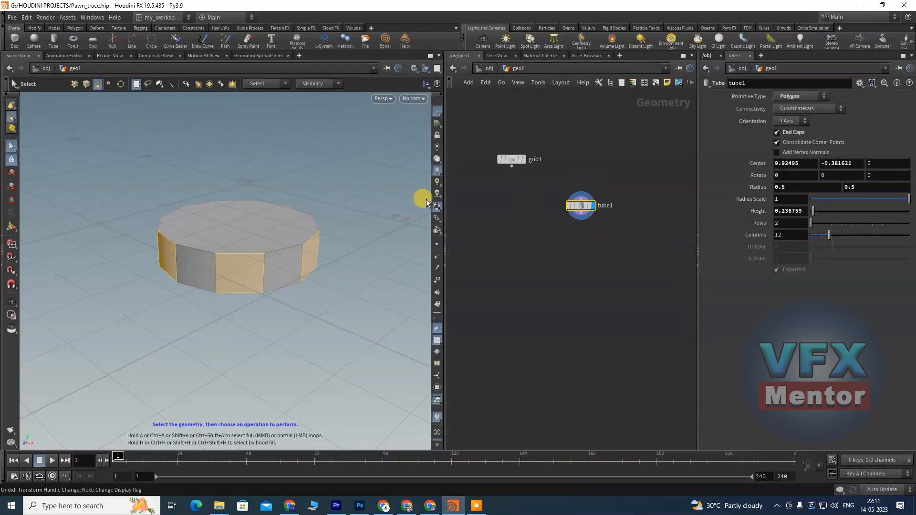
- Move the tube vertically to a center Y of about 0.07
click(12, 217)
drag(237, 210, 234, 282)
key(Escape)
right_drag(234, 281, 203, 187)
middle_drag(165, 220, 241, 242)
right_drag(241, 241, 191, 230)
middle_drag(190, 230, 274, 222)
scroll(210, 226, down, 5)
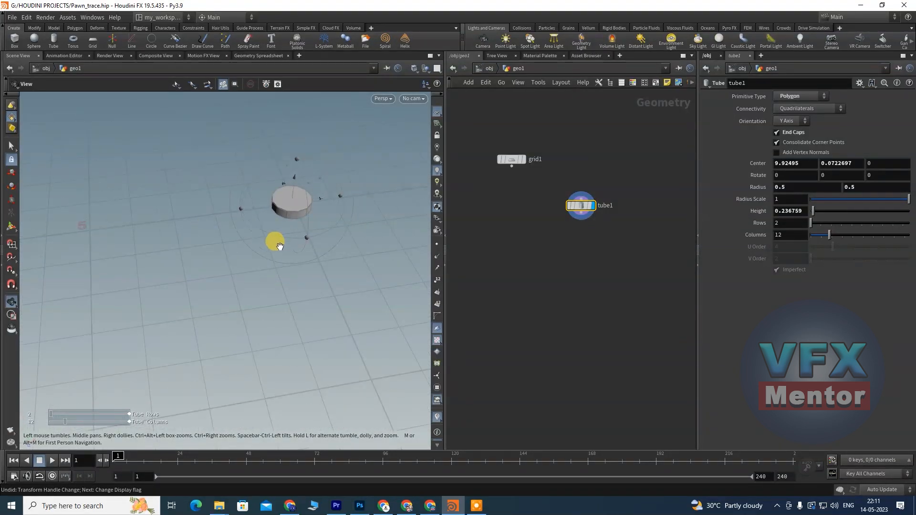
scroll(290, 231, up, 9)
drag(278, 252, 283, 221)
right_drag(282, 221, 184, 240)
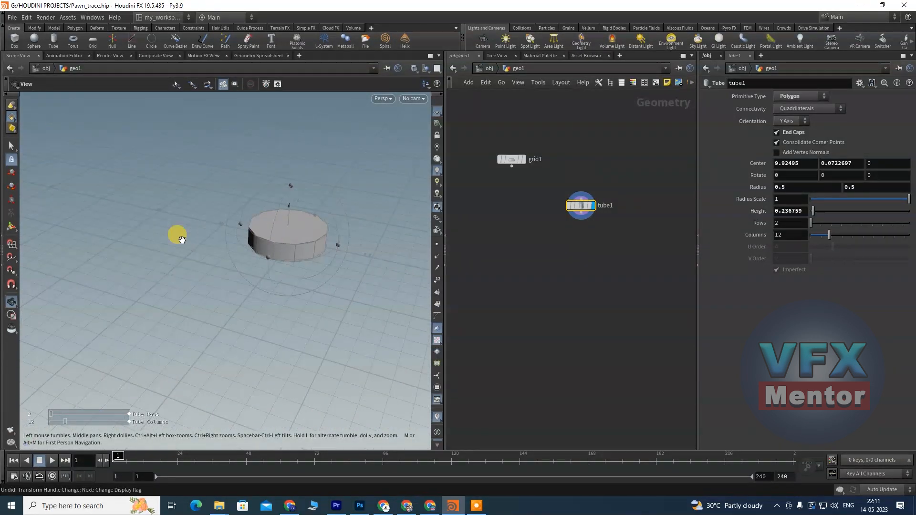
middle_drag(184, 240, 237, 239)
- Display the grid again and place the tube node beside the grid node in the network
click(523, 159)
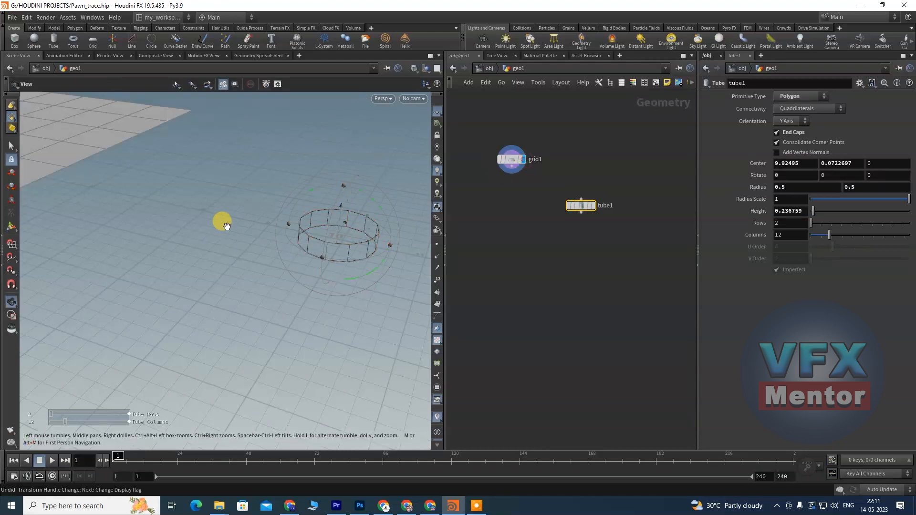
scroll(221, 221, up, 3)
alt+drag(156, 238, 126, 221)
alt+right_drag(125, 222, 160, 242)
alt+middle_drag(160, 242, 251, 257)
alt+drag(252, 257, 188, 265)
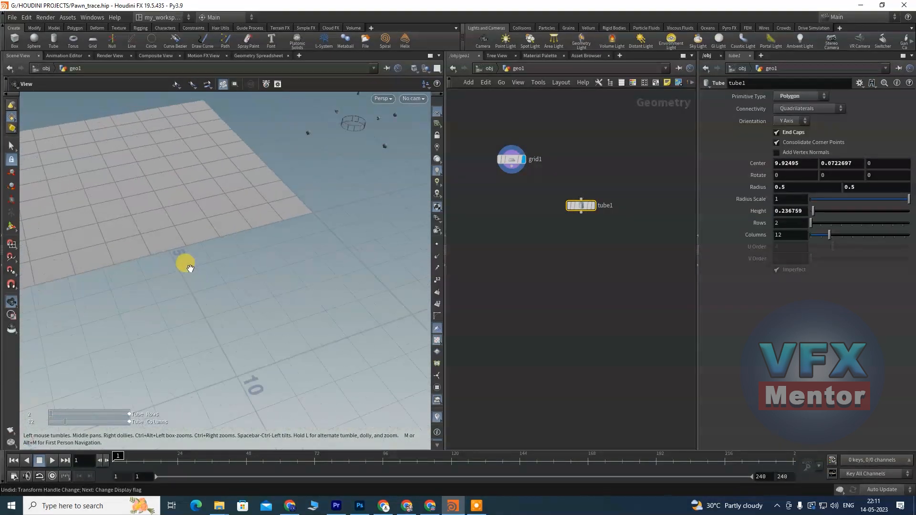
alt+middle_drag(188, 266, 284, 280)
alt+drag(284, 281, 251, 267)
alt+middle_drag(251, 266, 213, 282)
drag(577, 205, 608, 160)
alt+middle_drag(147, 279, 172, 280)
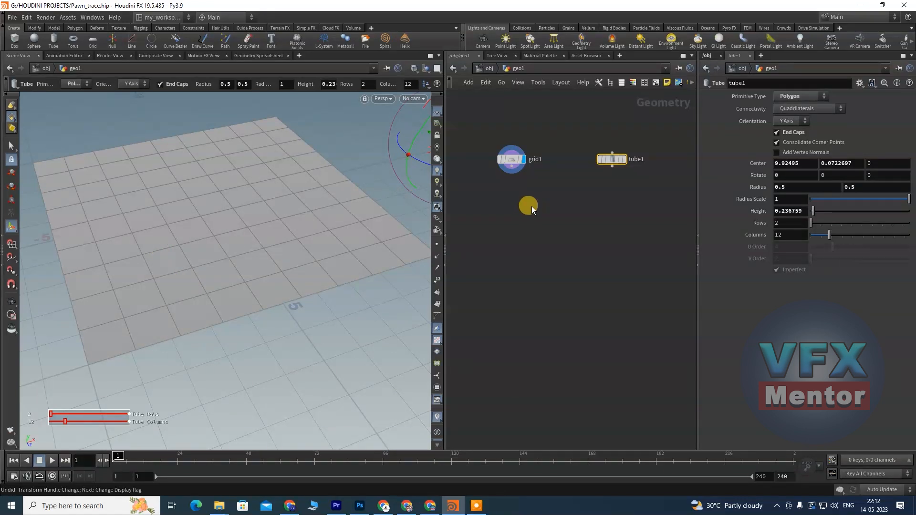
key(Tab)
text(grop)
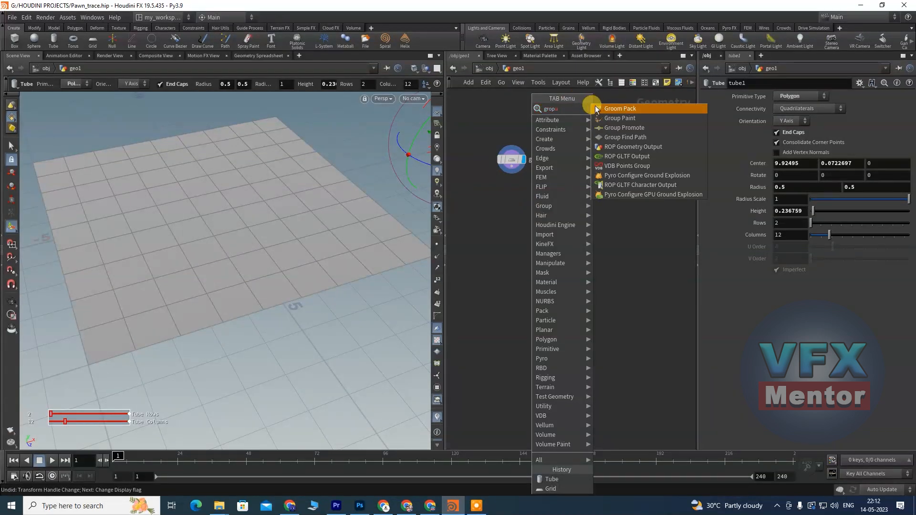
key(Return)
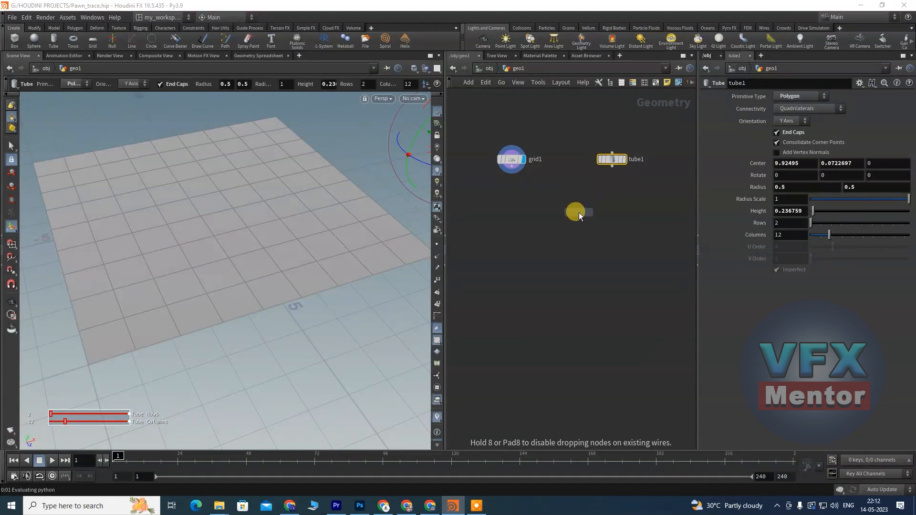
key(ctrl+z)
- Add a Group node connected to the grid's output and place it below the grid node
drag(511, 184, 593, 245)
key(Tab)
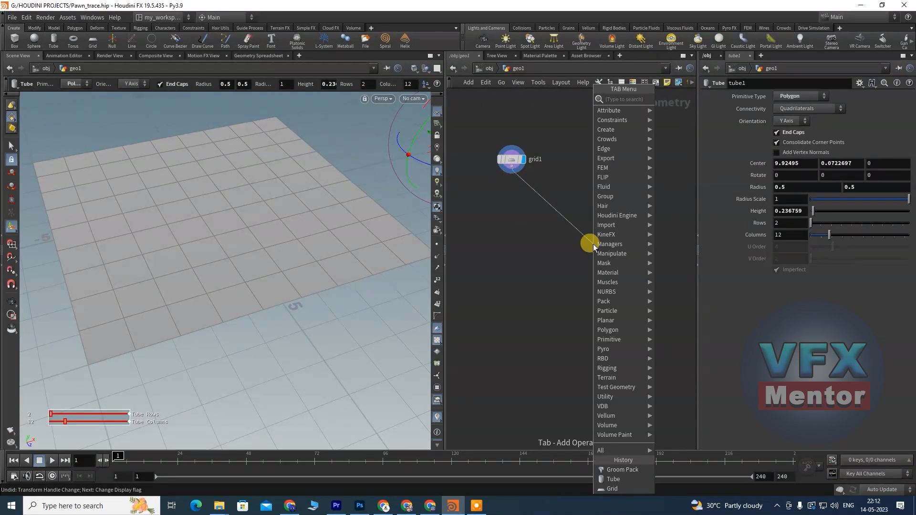
text(group)
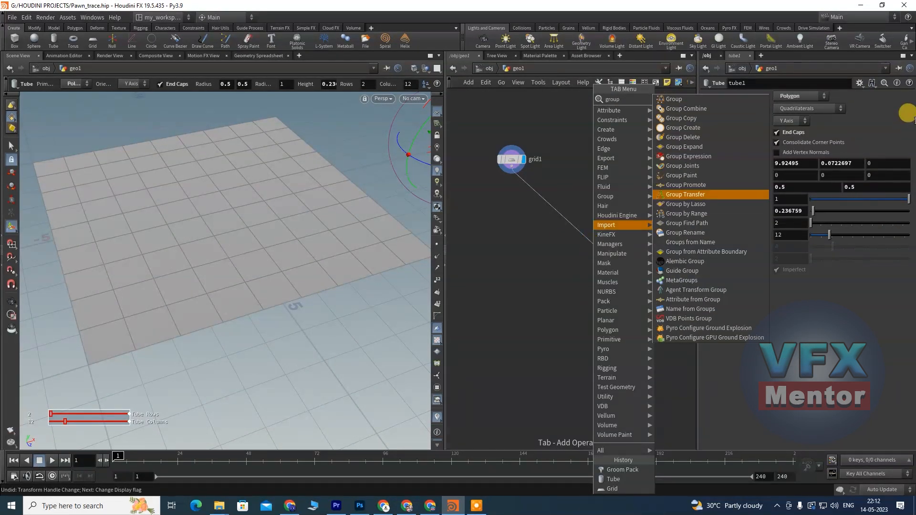
click(673, 99)
drag(590, 243, 522, 219)
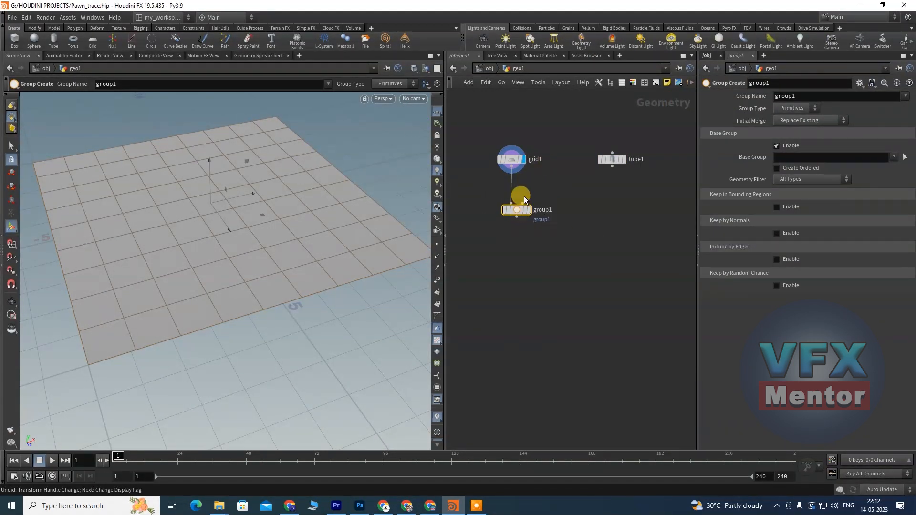
- Display the group node's result and adjust the node's position beneath the grid node
scroll(522, 218, up, 2)
scroll(522, 218, up, 2)
key(r)
scroll(520, 226, down, 3)
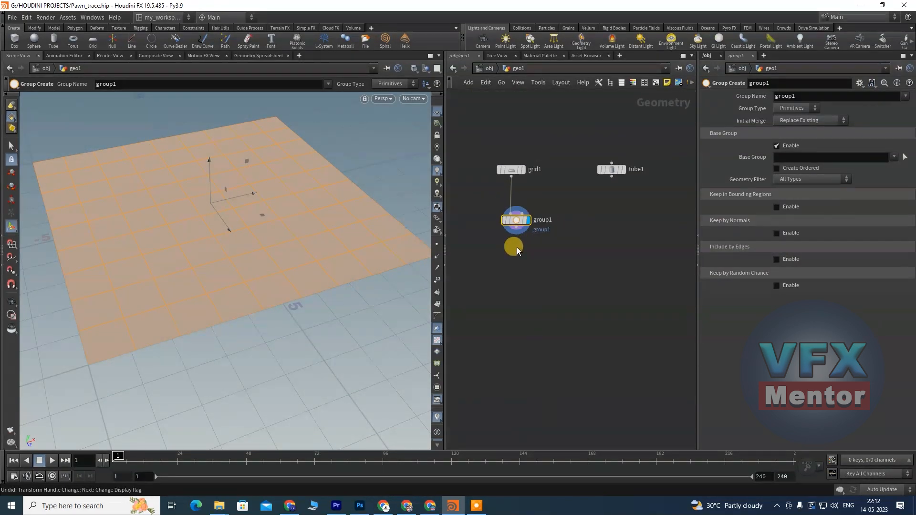
scroll(527, 243, up, 2)
drag(533, 252, 534, 227)
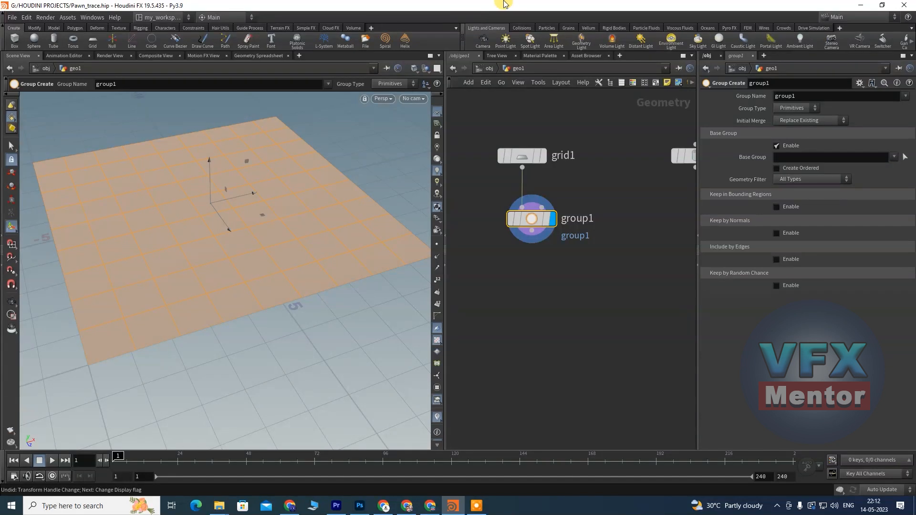
click(320, 208)
drag(538, 218, 553, 208)
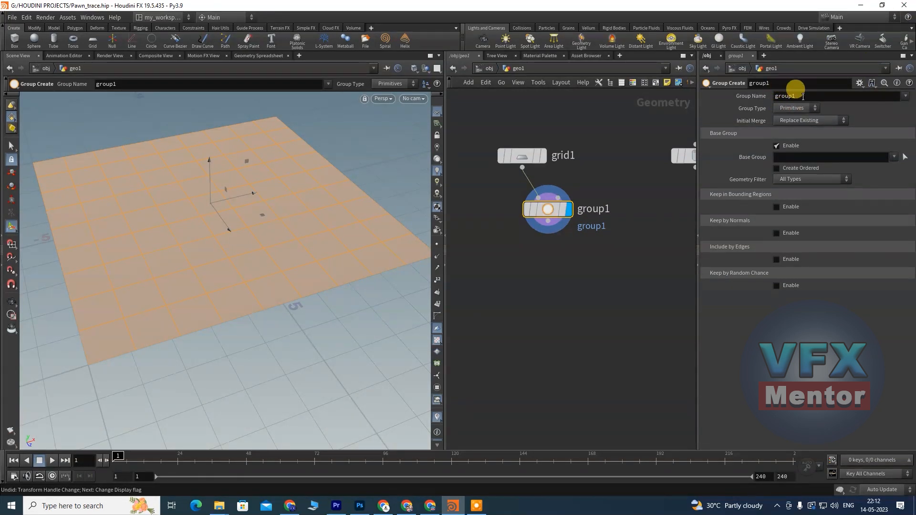
- Name the group select_poly
drag(796, 96, 762, 95)
drag(832, 97, 766, 99)
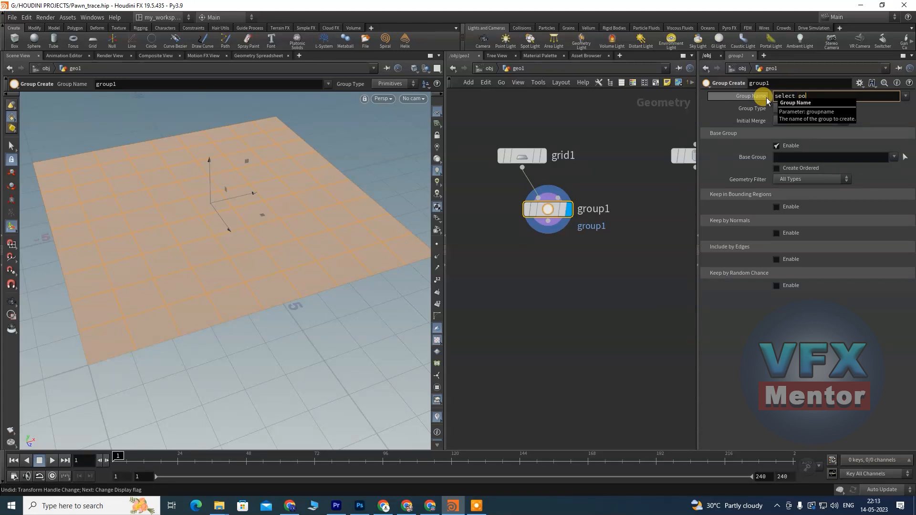
key(Return)
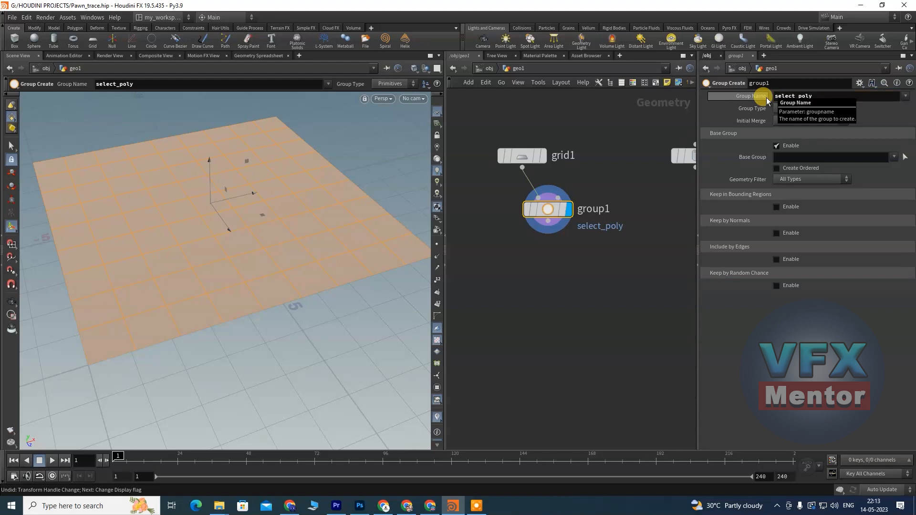
mouse_move(552, 210)
mouse_down()
mouse_move(542, 222)
mouse_move(546, 215)
mouse_up()
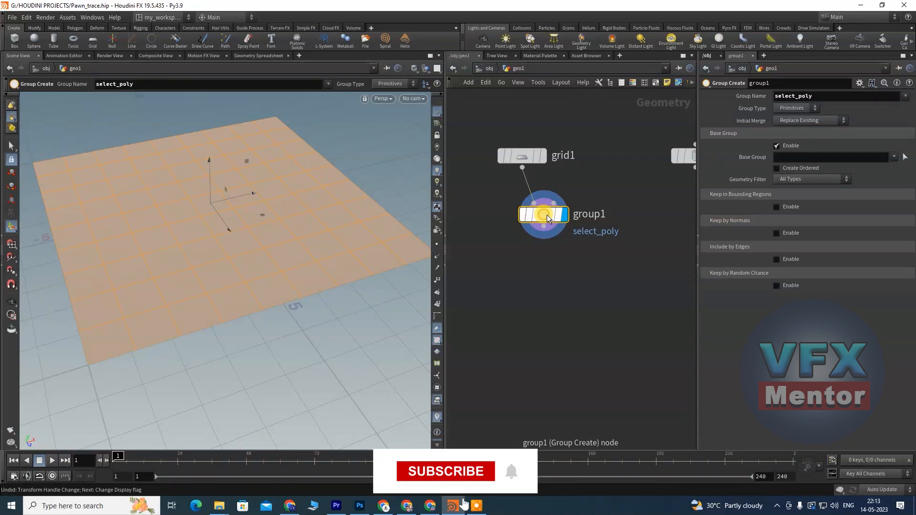
- Try the Points, Edges and Vertices group types on the grid and return the type to Primitives
click(793, 108)
click(794, 128)
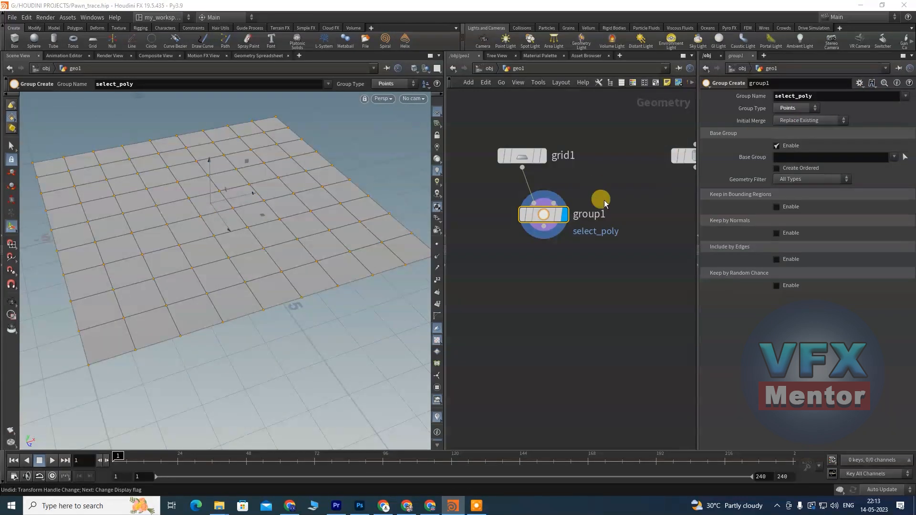
click(786, 109)
click(789, 136)
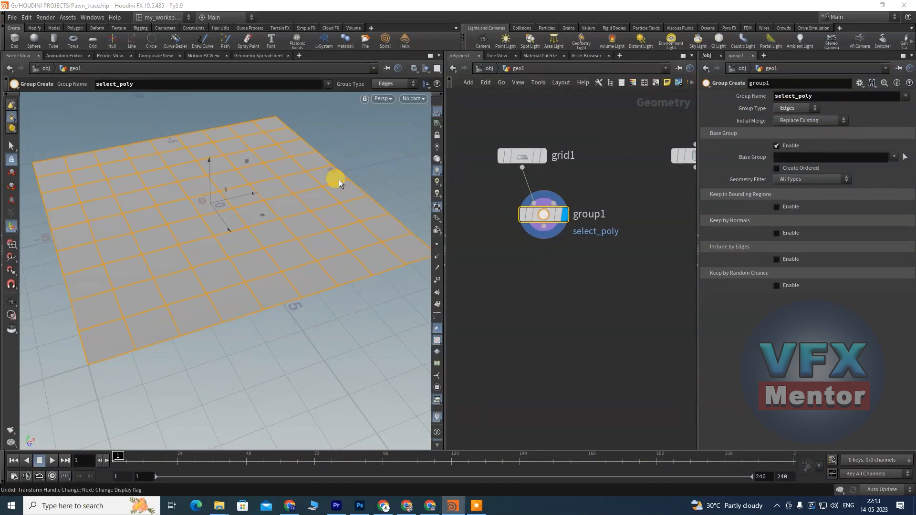
click(798, 109)
click(787, 146)
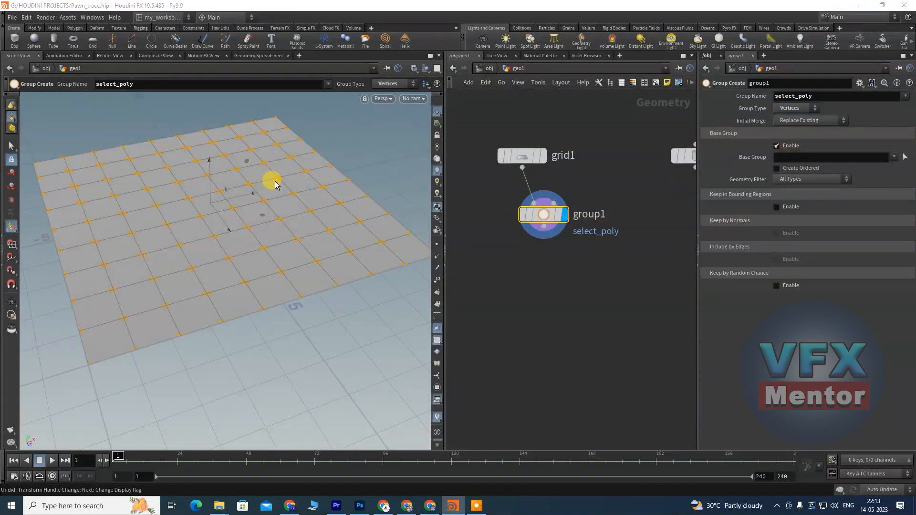
key(Escape)
mouse_move(223, 207)
mouse_down()
mouse_move(221, 188)
mouse_move(204, 180)
mouse_move(232, 242)
mouse_move(172, 282)
mouse_move(164, 239)
mouse_move(225, 280)
mouse_move(197, 284)
mouse_move(194, 262)
mouse_move(241, 221)
mouse_move(246, 259)
mouse_move(234, 288)
mouse_up()
click(813, 108)
click(791, 119)
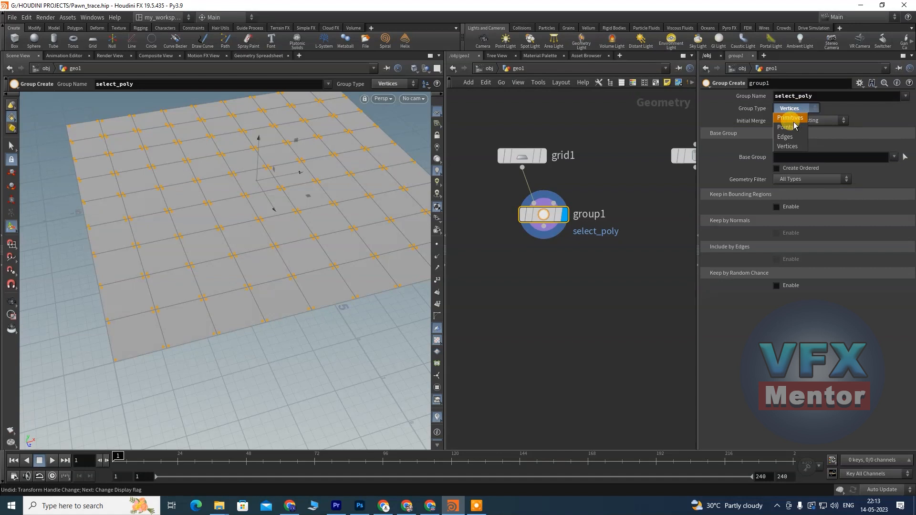
- Show the primitive numbers on the grid's faces
click(436, 306)
key(space)
drag(189, 237, 252, 272)
key(Return)
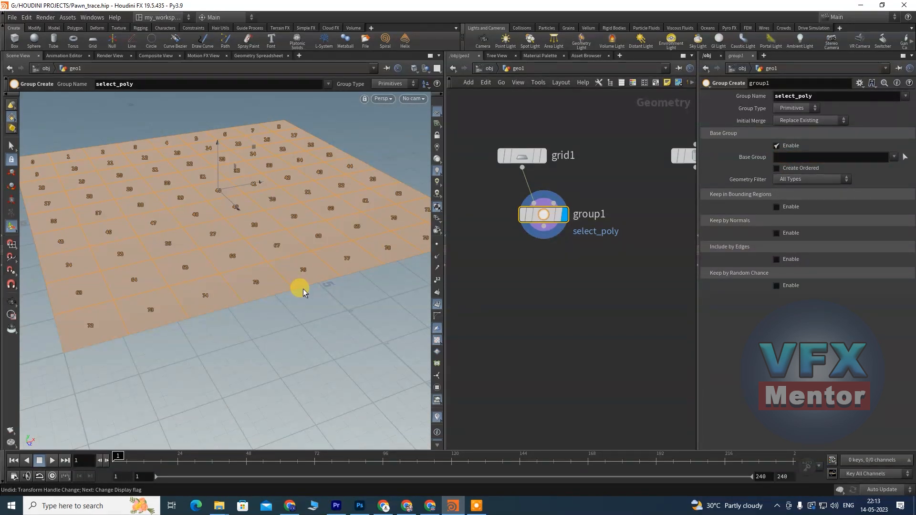
key(Escape)
drag(249, 262, 75, 231)
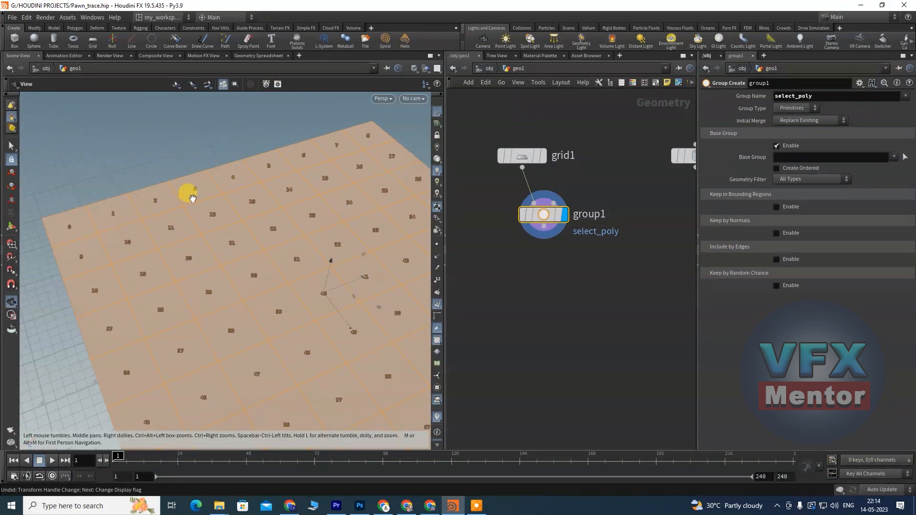
middle_drag(317, 267, 347, 229)
right_drag(347, 229, 119, 158)
drag(172, 221, 296, 170)
key(Return)
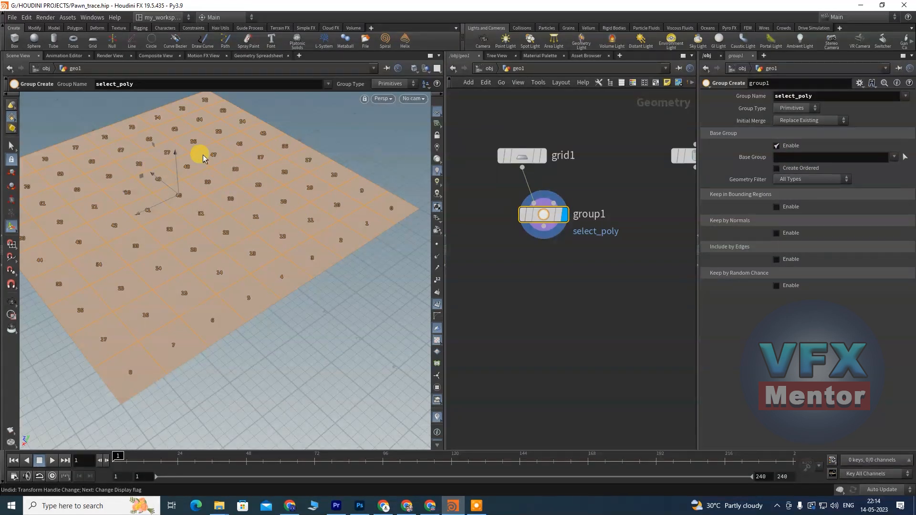
click(783, 158)
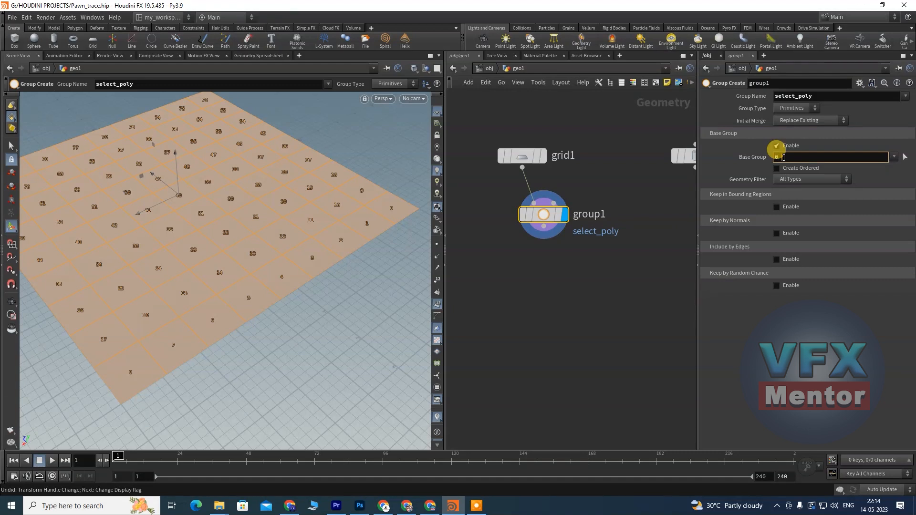
text(0 10 15 )
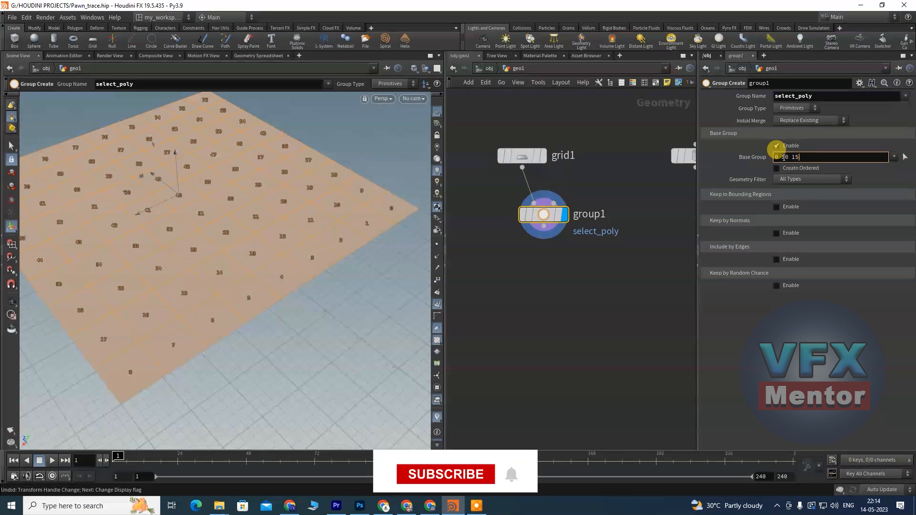
text(20 18 28 22)
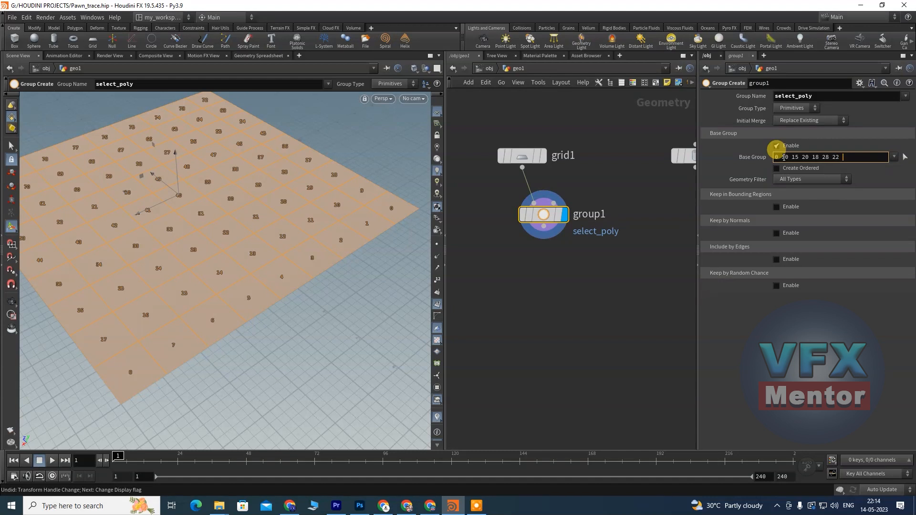
key(Return)
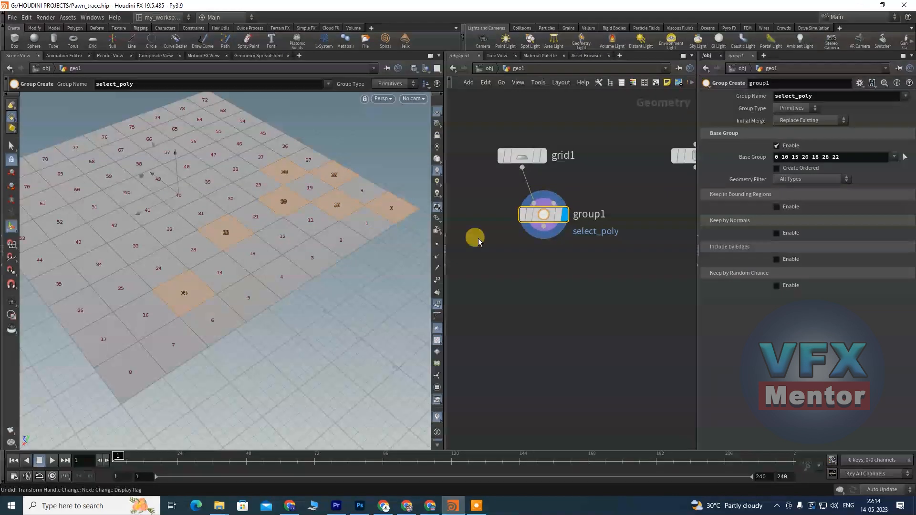
- Clear the primitive list from the base group of select_poly
drag(853, 158, 757, 158)
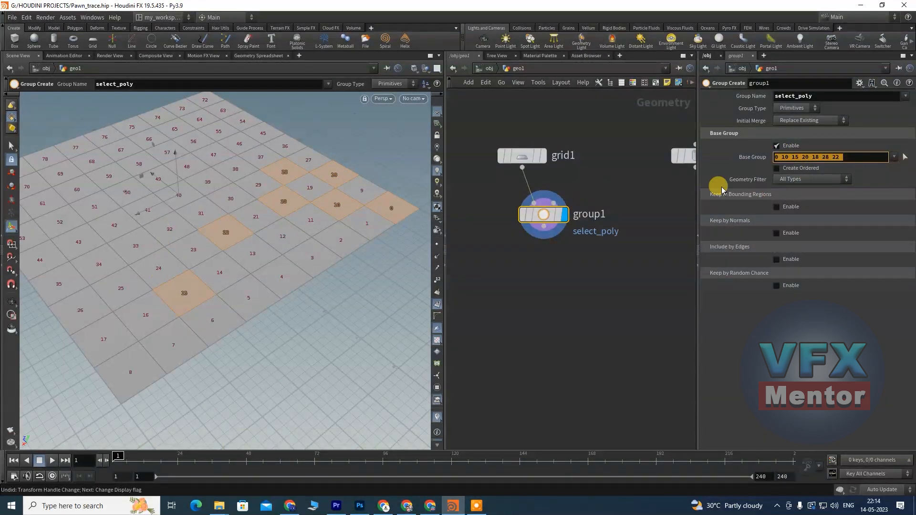
click(544, 217)
drag(544, 217, 540, 214)
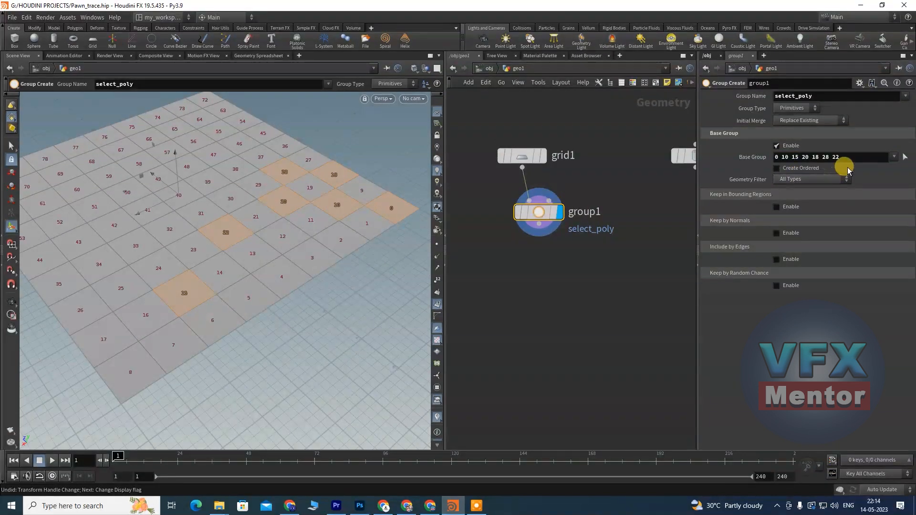
drag(853, 158, 769, 157)
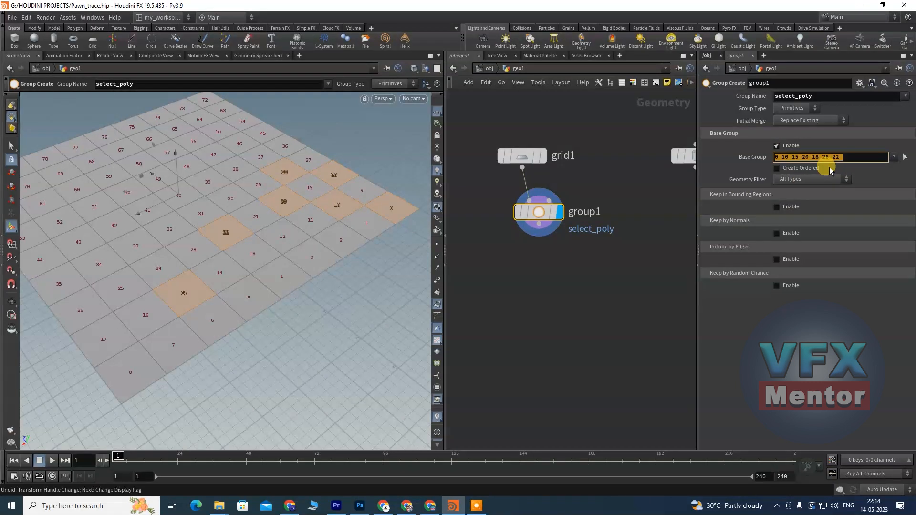
key(BackSpace)
key(Return)
- Try to assign scattered grid faces to the group by selecting them directly with the Select tool
key(s)
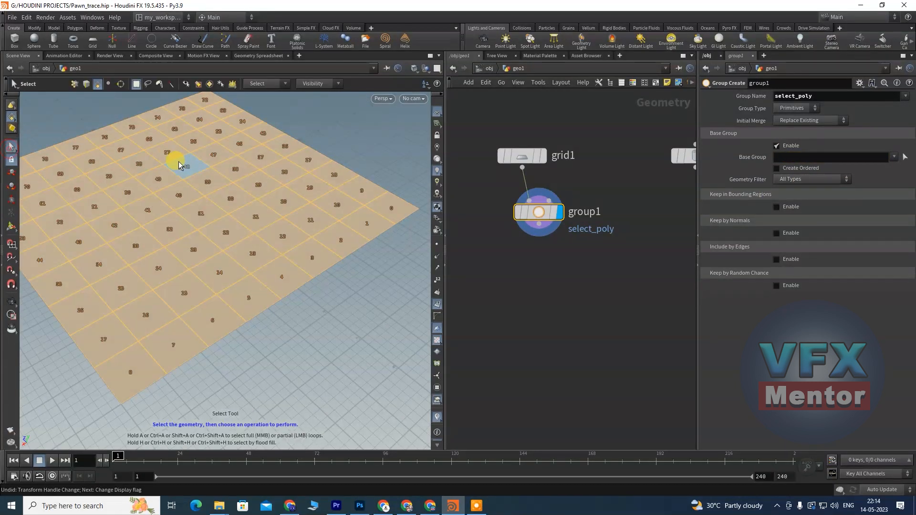
click(169, 154)
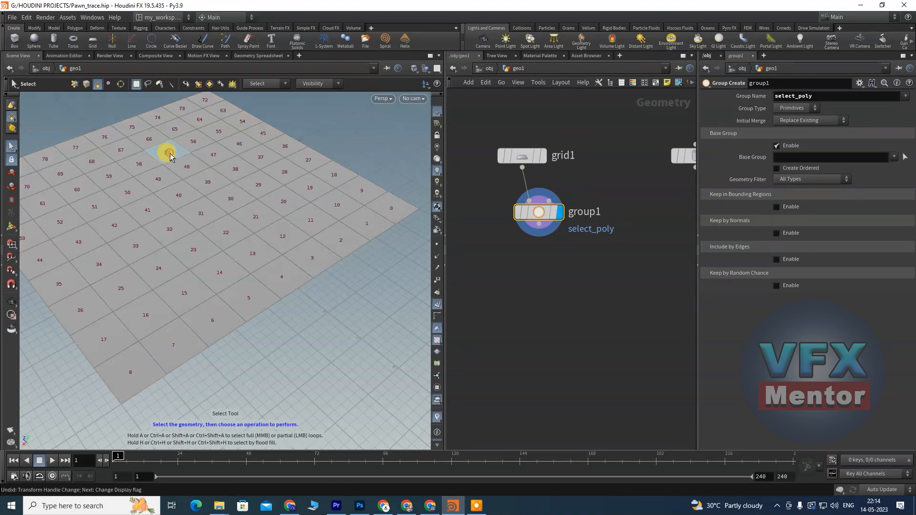
shift+click(232, 195)
shift+click(137, 243)
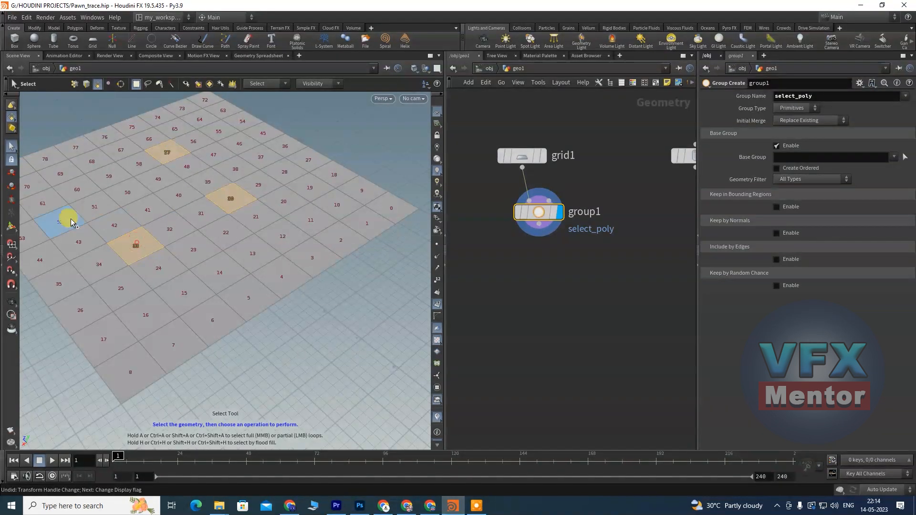
shift+click(326, 198)
shift+click(242, 144)
shift+click(94, 159)
shift+click(199, 248)
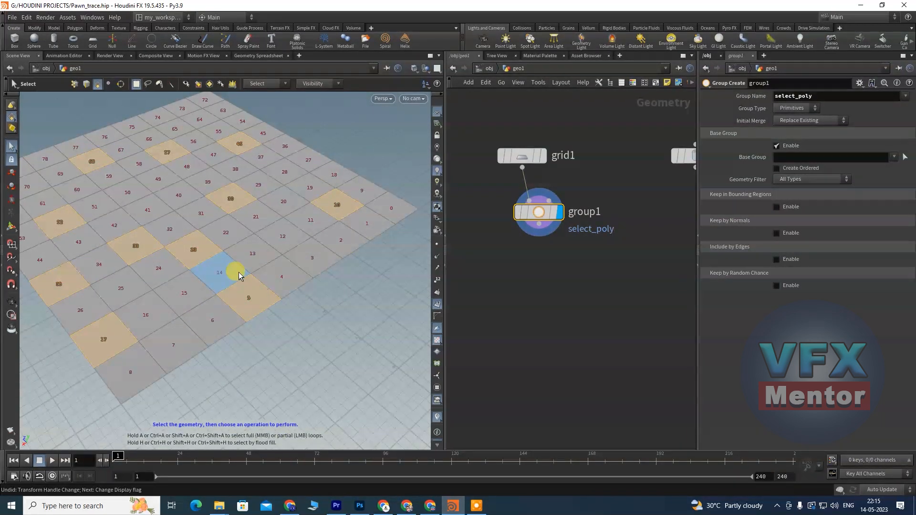
key(Return)
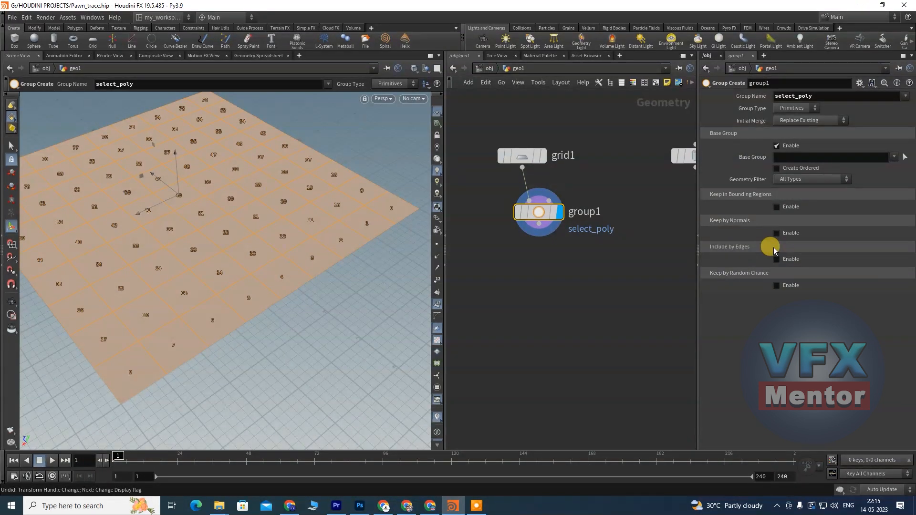
- Undo the recent parameter changes to restore the typed base group and return to the Select tool
key(ctrl+z)
key(ctrl+z)
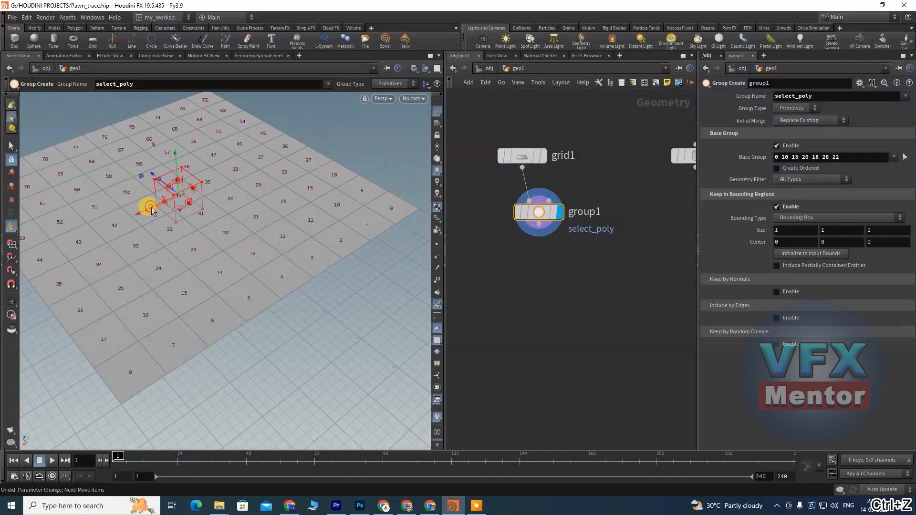
click(12, 146)
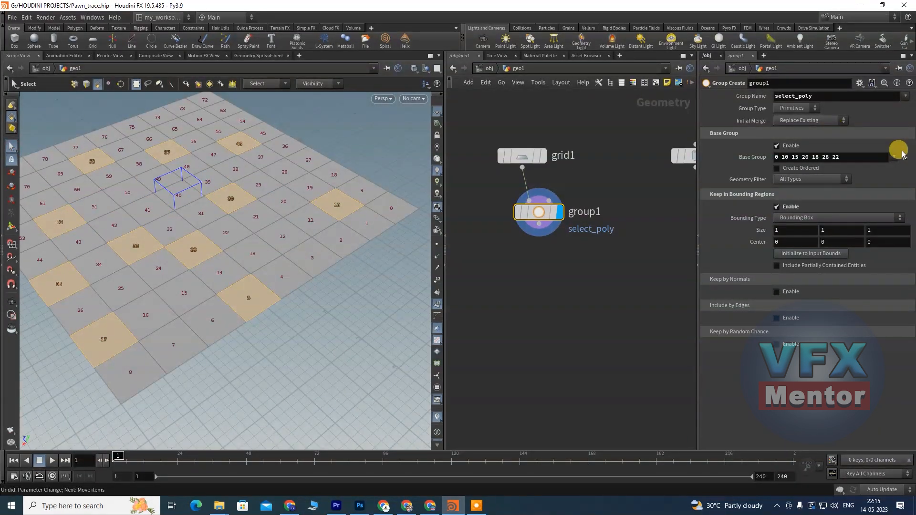
- Start viewport picking for the base group of select_poly and clear its typed primitive list
click(903, 159)
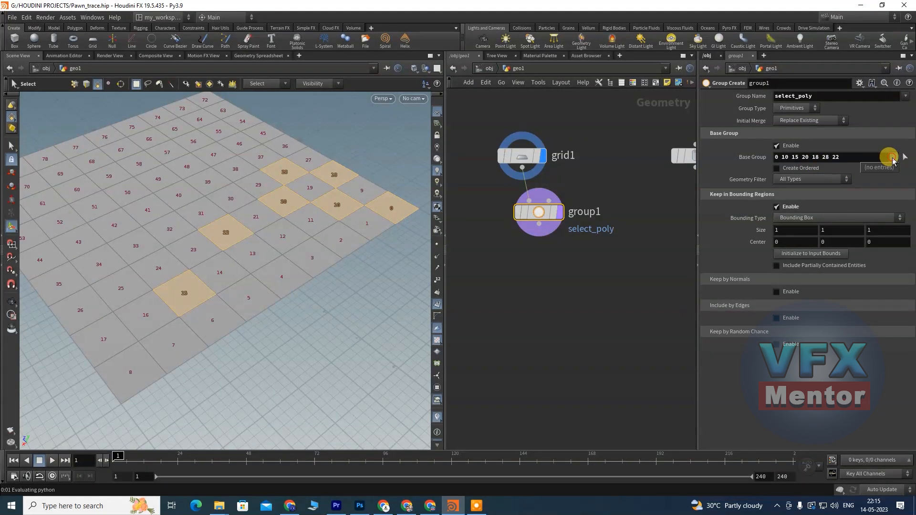
click(845, 159)
drag(853, 156, 735, 159)
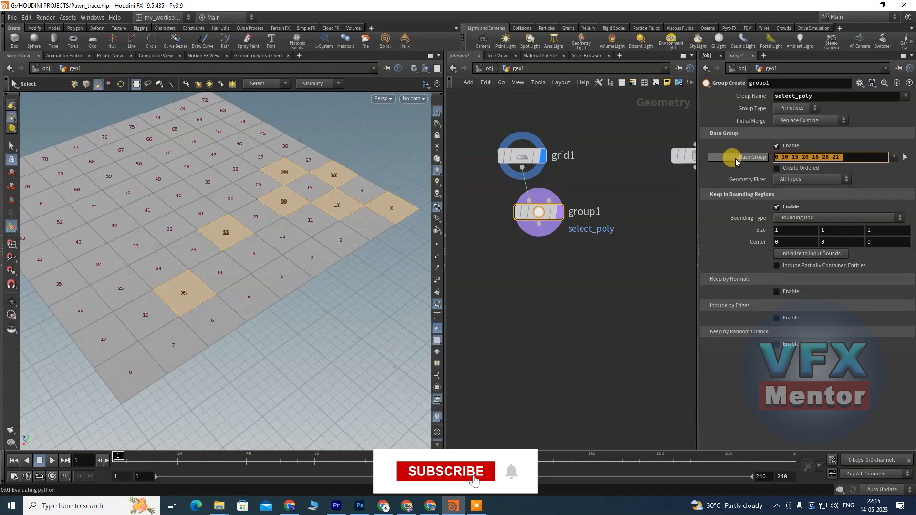
key(BackSpace)
click(137, 199)
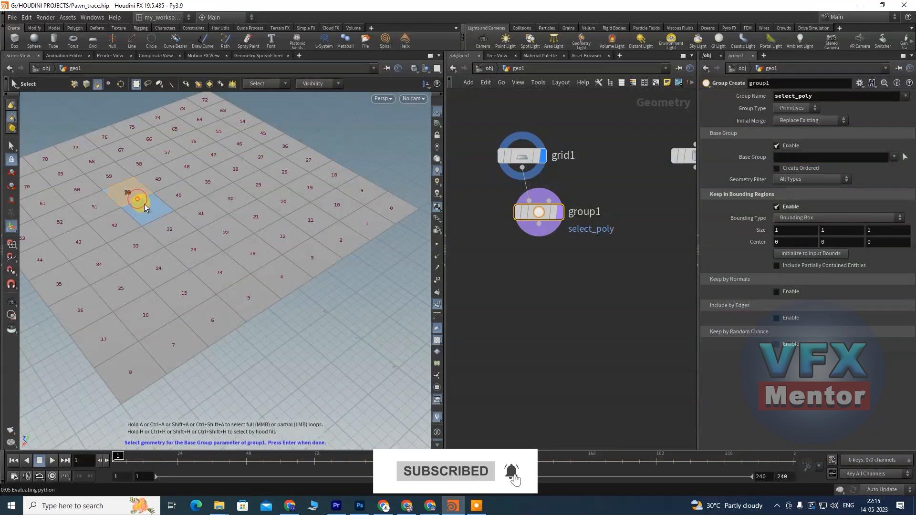
shift+click(230, 201)
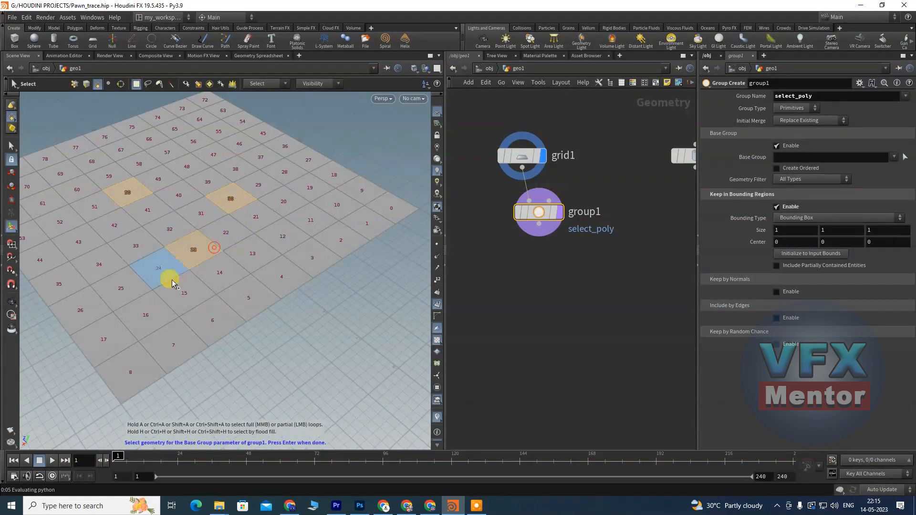
shift+click(154, 289)
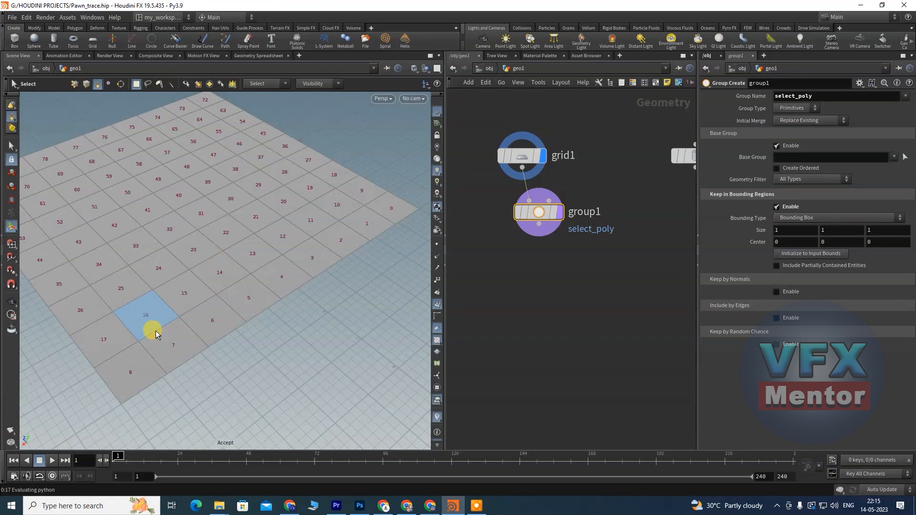
key(Return)
click(905, 157)
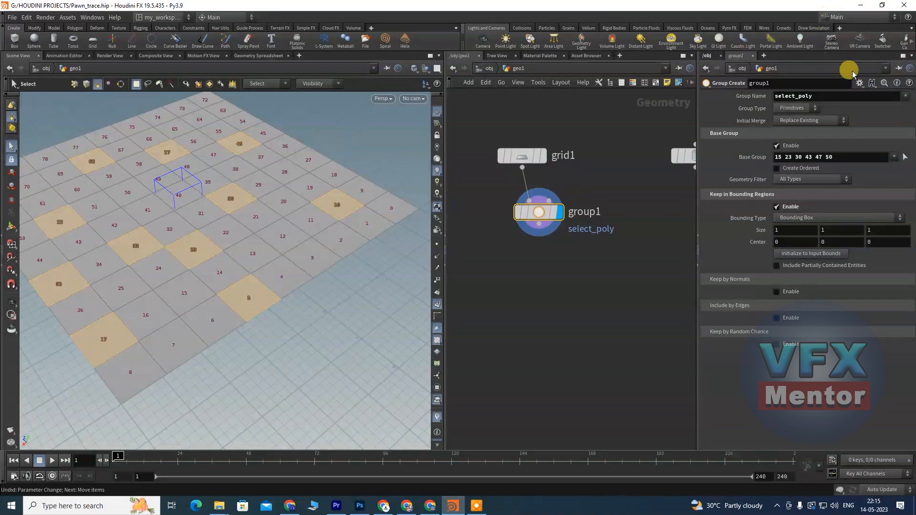
- Try the Points group type on select_poly and return it to Primitives
click(793, 107)
click(786, 127)
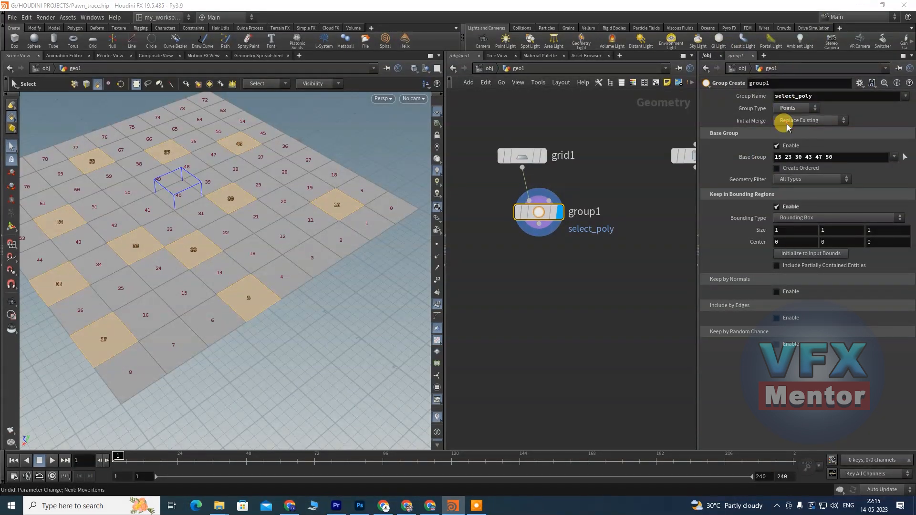
click(792, 107)
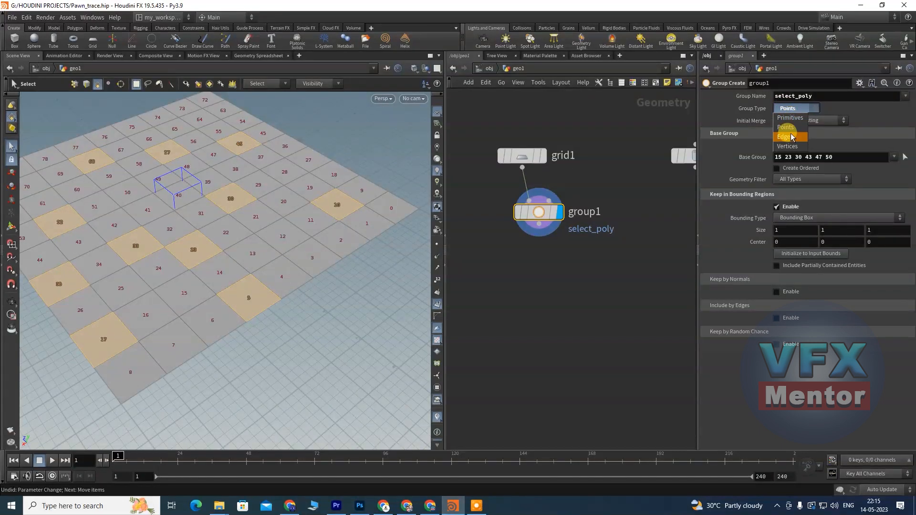
click(791, 117)
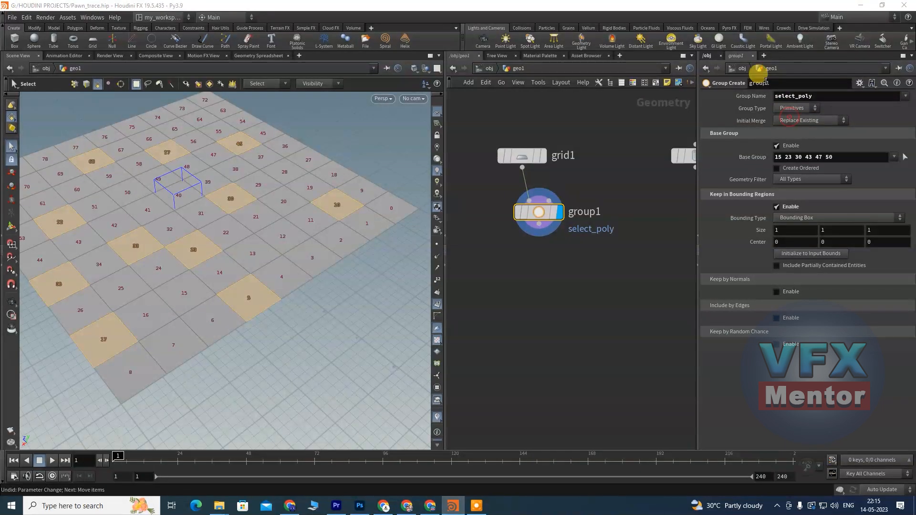
- Set the geometry filter of the select_poly base group to Bezier Curve
click(806, 182)
click(806, 199)
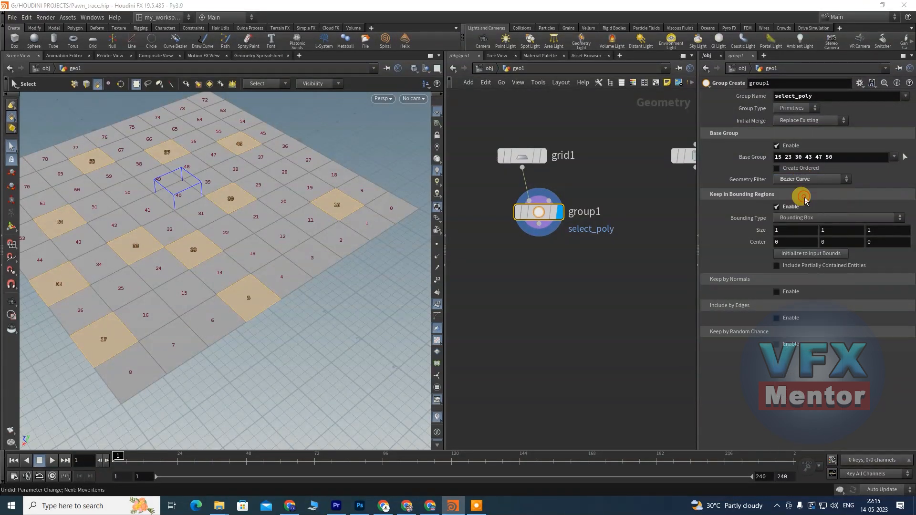
click(796, 180)
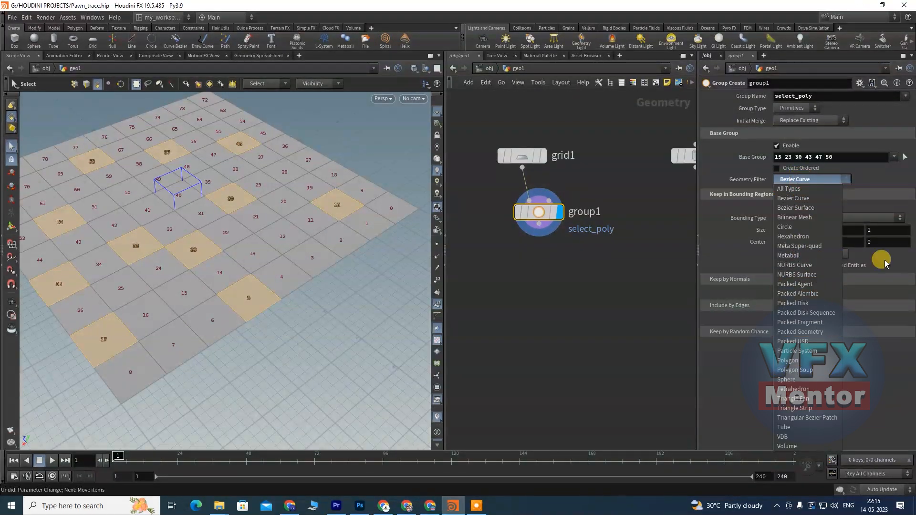
click(896, 179)
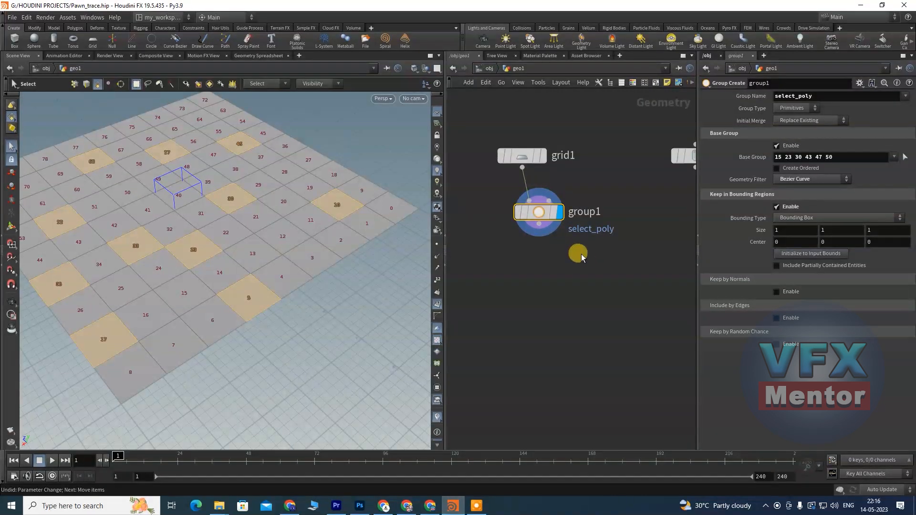
- Align the select_poly group node under grid1, then wire a PolyExtrude node to its output and display it
drag(548, 216, 532, 216)
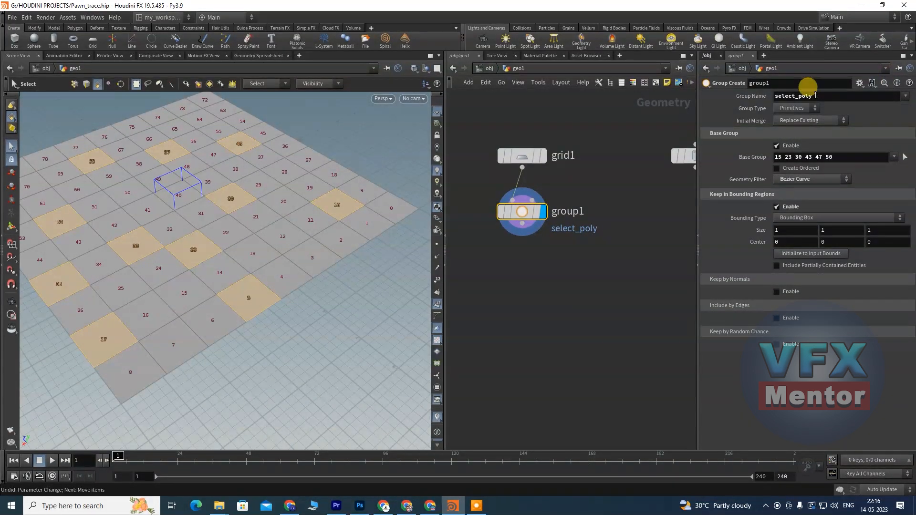
click(526, 247)
key(Tab)
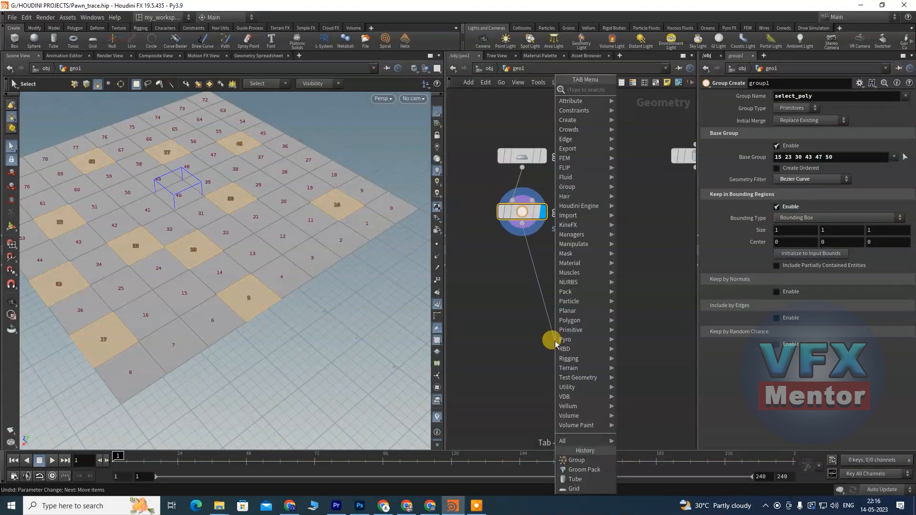
text(poly)
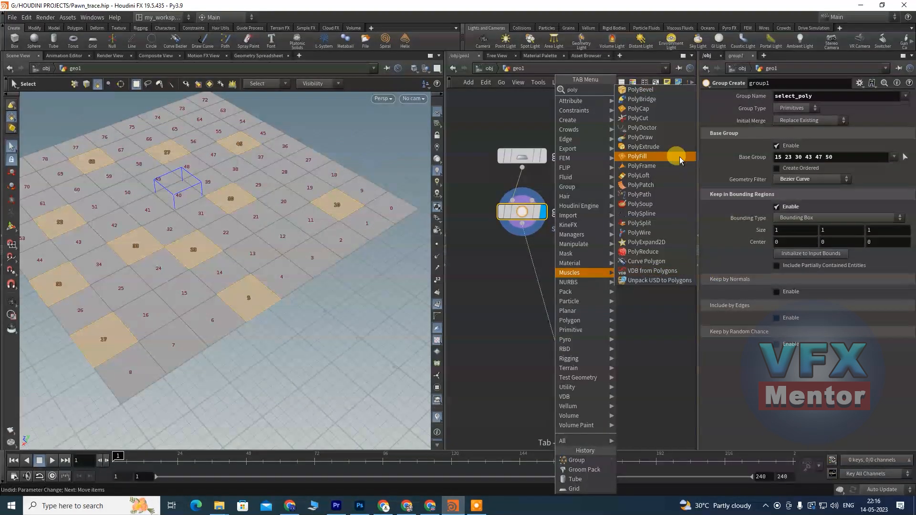
click(661, 147)
drag(567, 342, 566, 311)
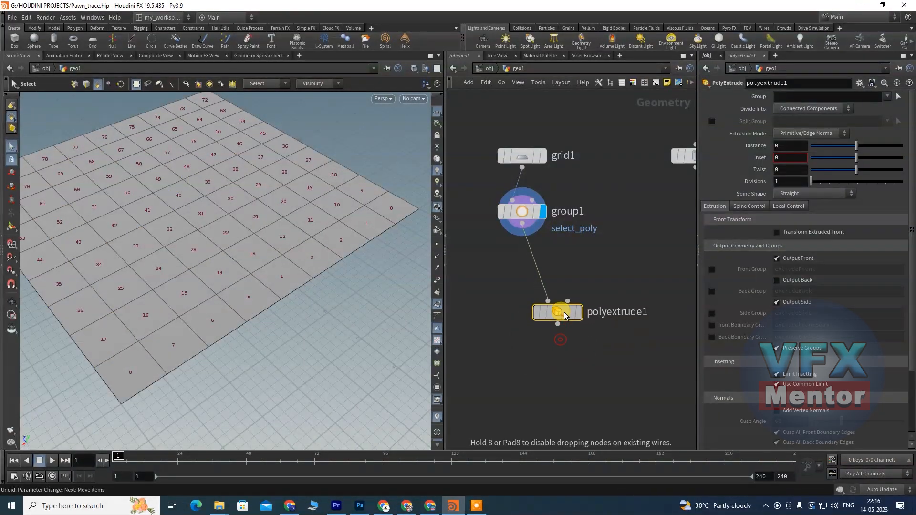
click(576, 308)
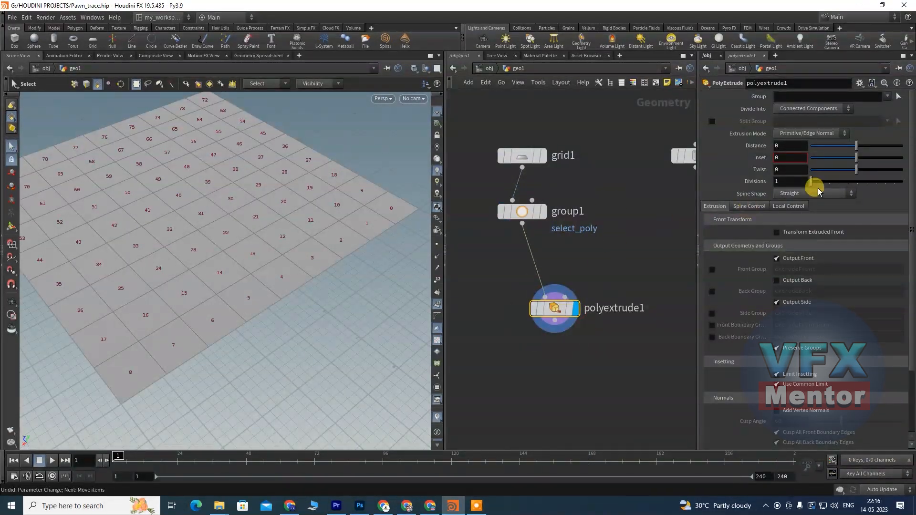
- Raise the PolyExtrude distance to 2.3 so the grid is extruded into a thick block
drag(856, 145, 891, 142)
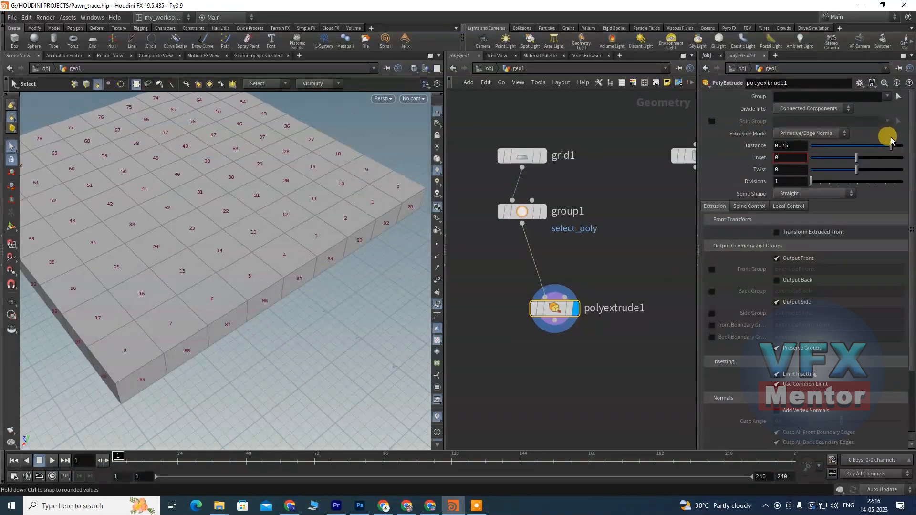
alt+right_drag(248, 306, 217, 334)
mouse_move(216, 335)
alt+mouse_down()
mouse_move(184, 311)
mouse_move(262, 267)
mouse_move(296, 277)
mouse_move(249, 314)
alt+mouse_up()
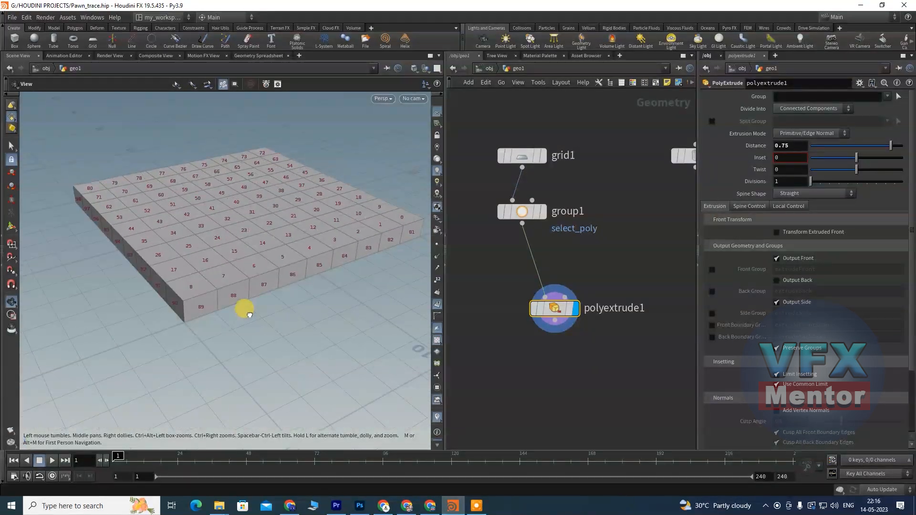
alt+middle_drag(281, 285, 267, 297)
drag(891, 144, 907, 143)
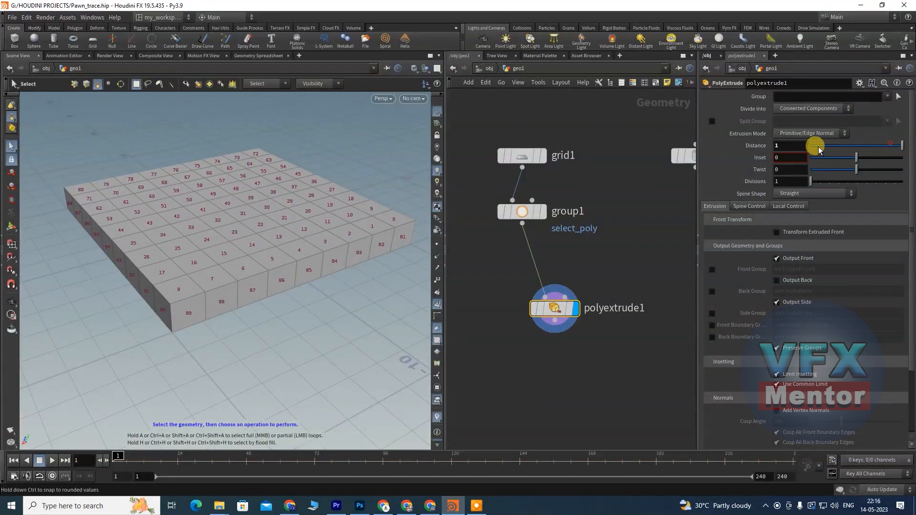
drag(750, 146, 781, 150)
key(Escape)
middle_drag(782, 145, 850, 137)
drag(561, 314, 572, 306)
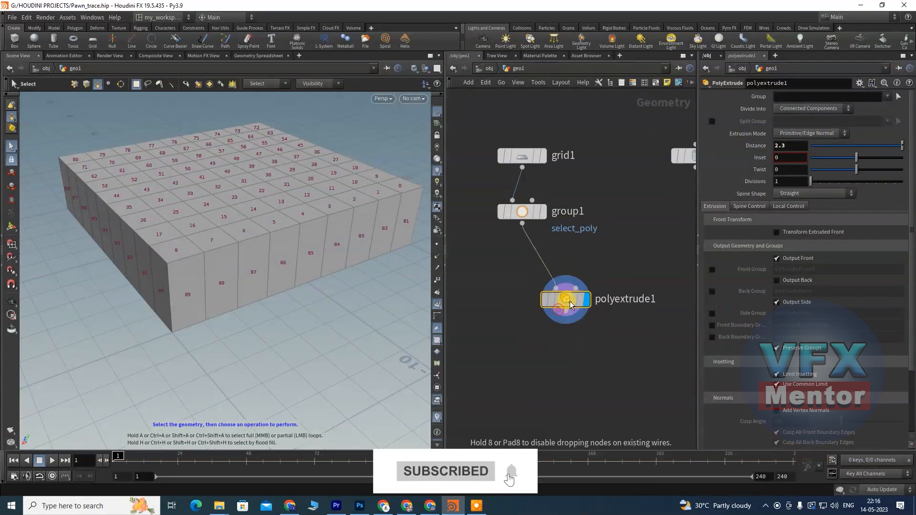
- Compare the group node's output with the extrusion and restrict the PolyExtrude node to the select_poly group
click(544, 210)
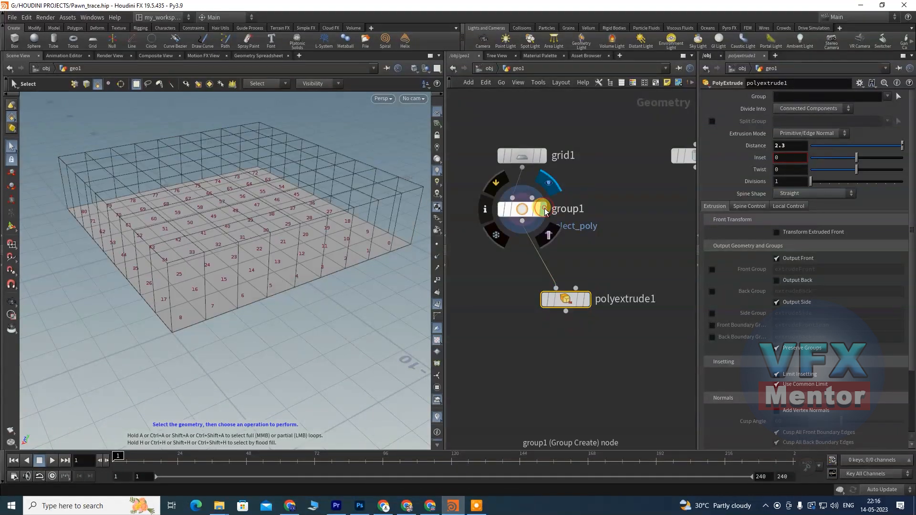
click(566, 300)
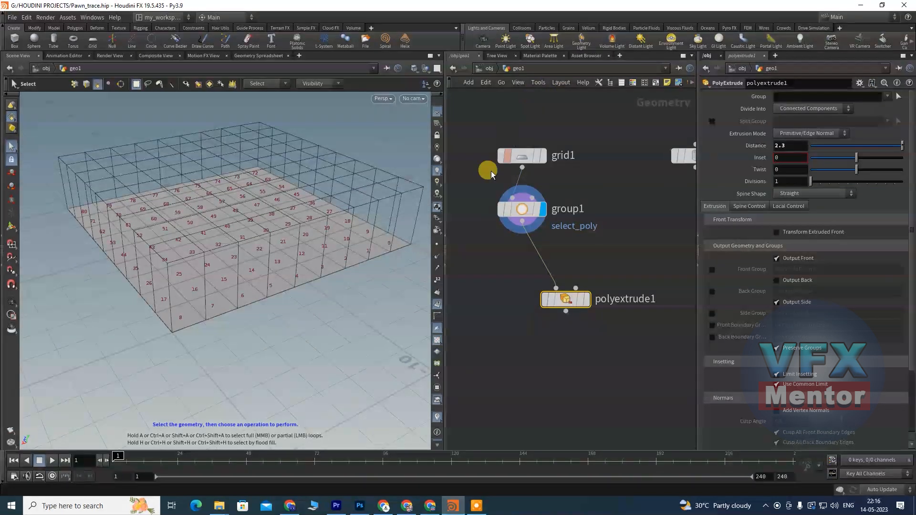
click(584, 301)
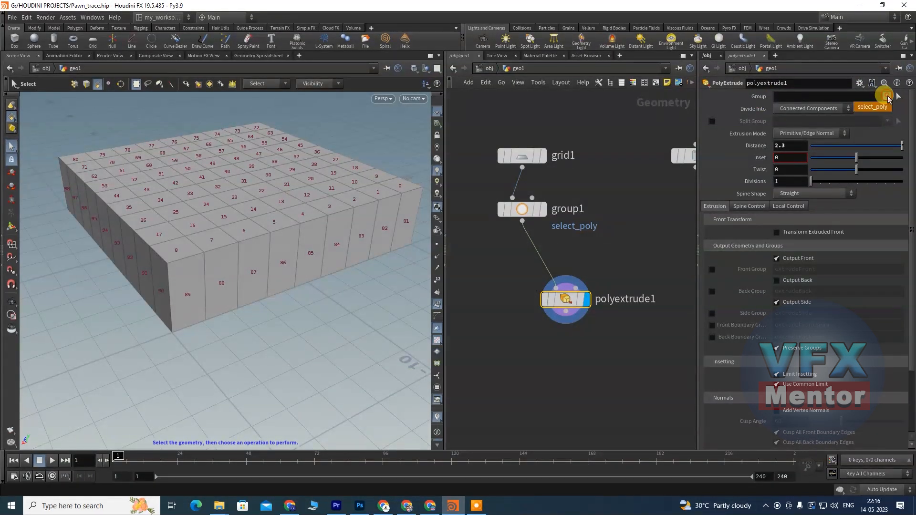
click(869, 110)
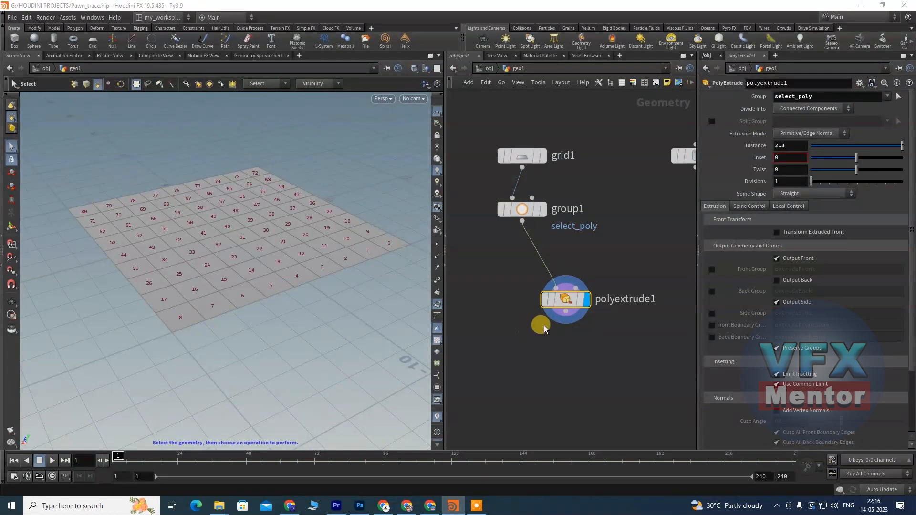
click(587, 303)
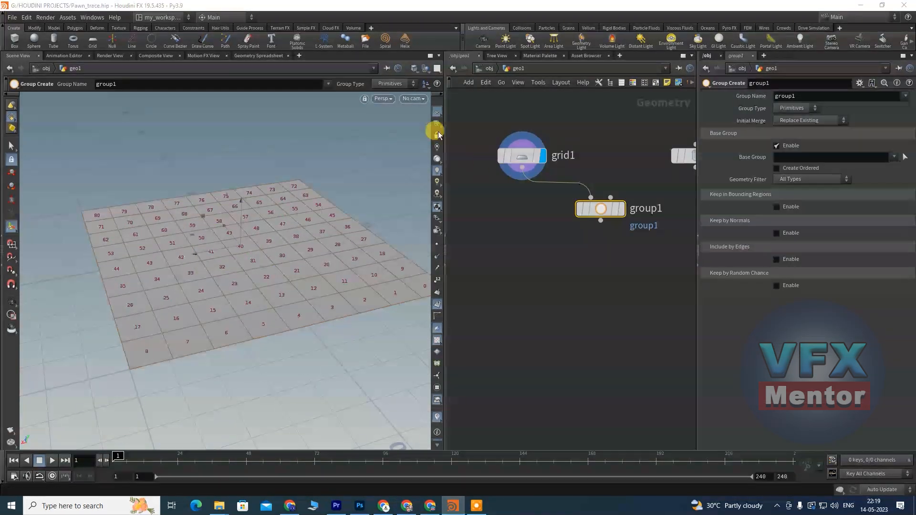
drag(598, 213, 568, 226)
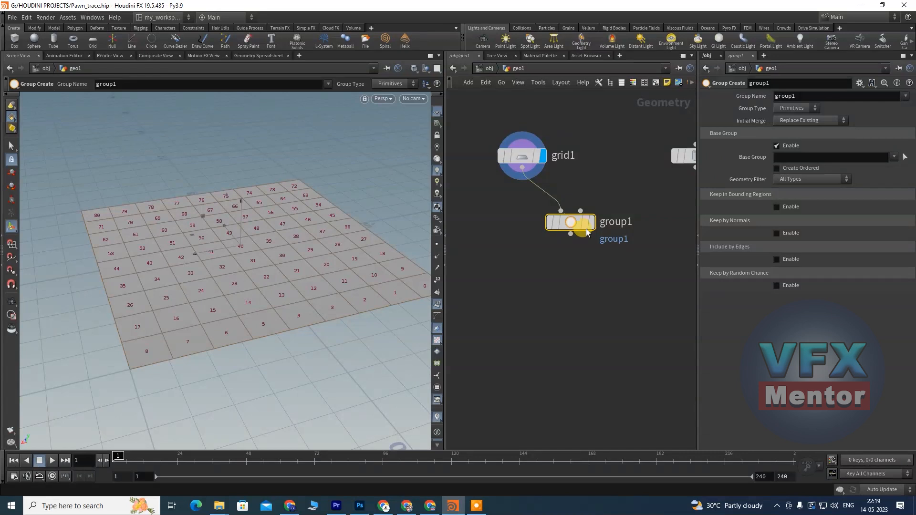
click(592, 222)
click(790, 157)
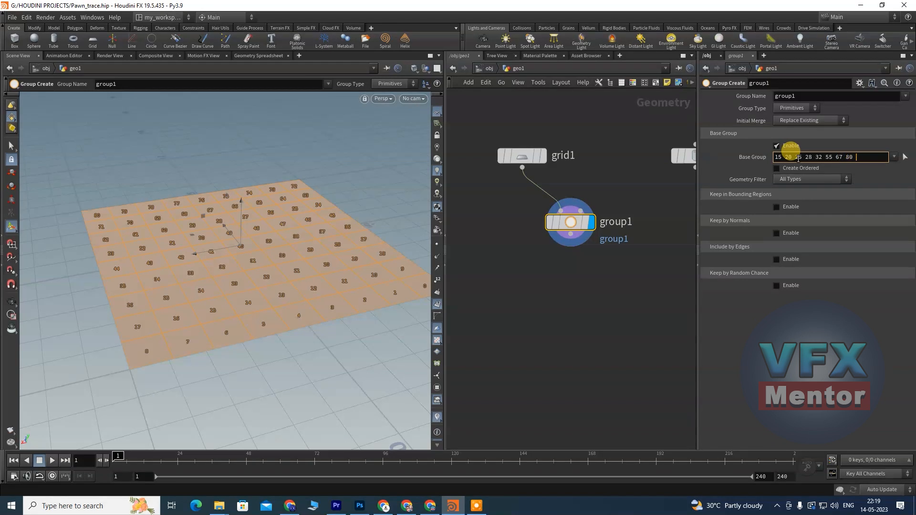
key(Return)
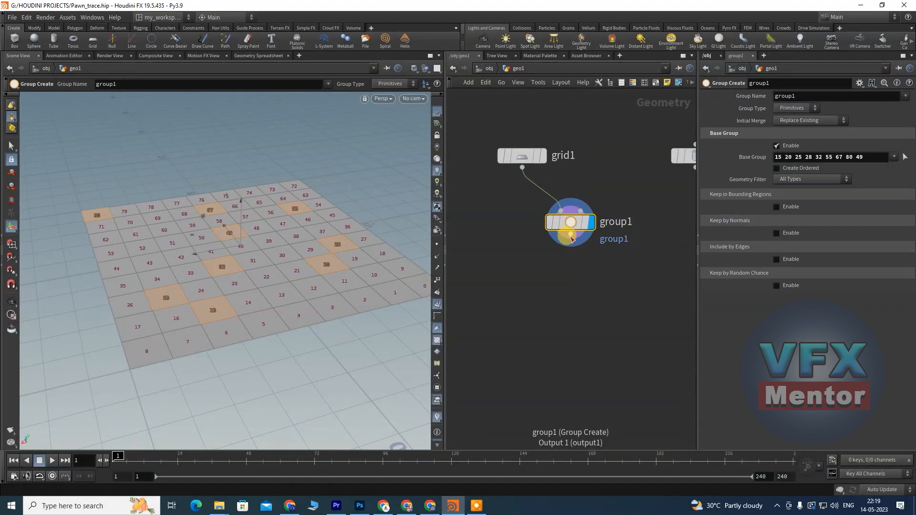
- Name the new primitive group poly_ext
double_click(803, 96)
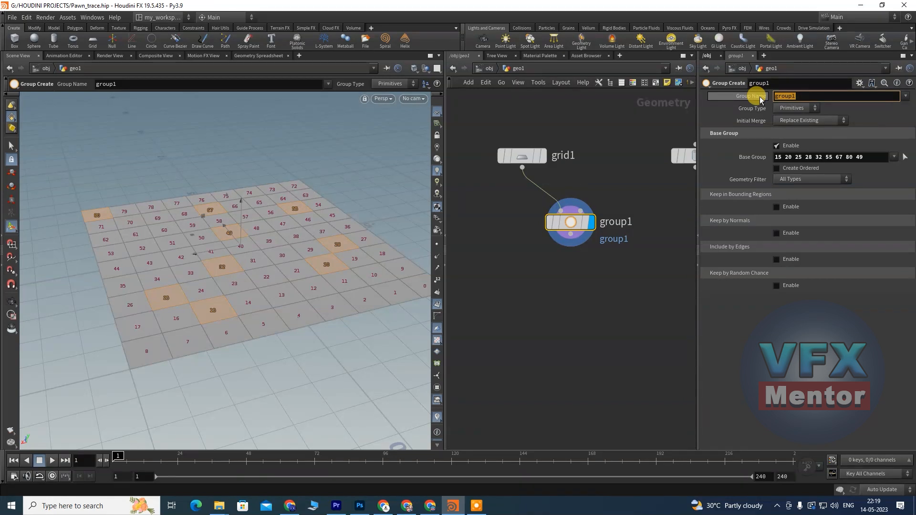
text(poly_ext)
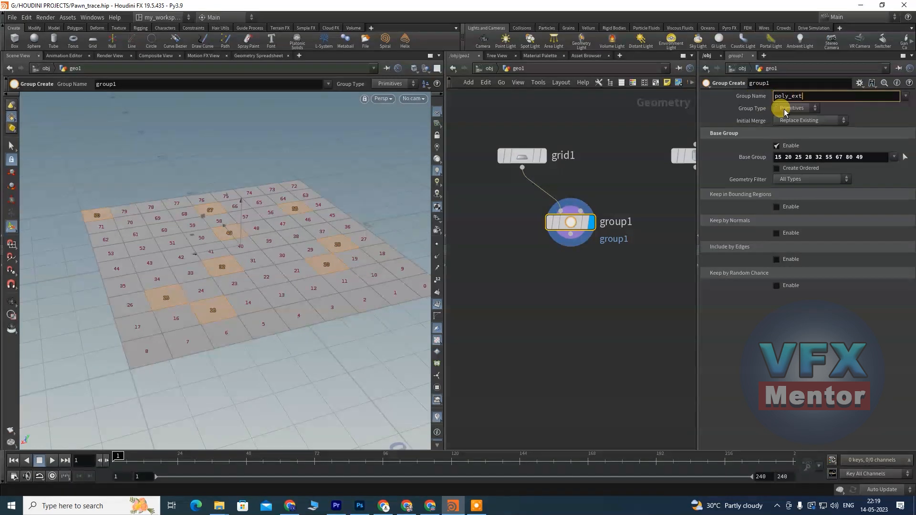
key(Return)
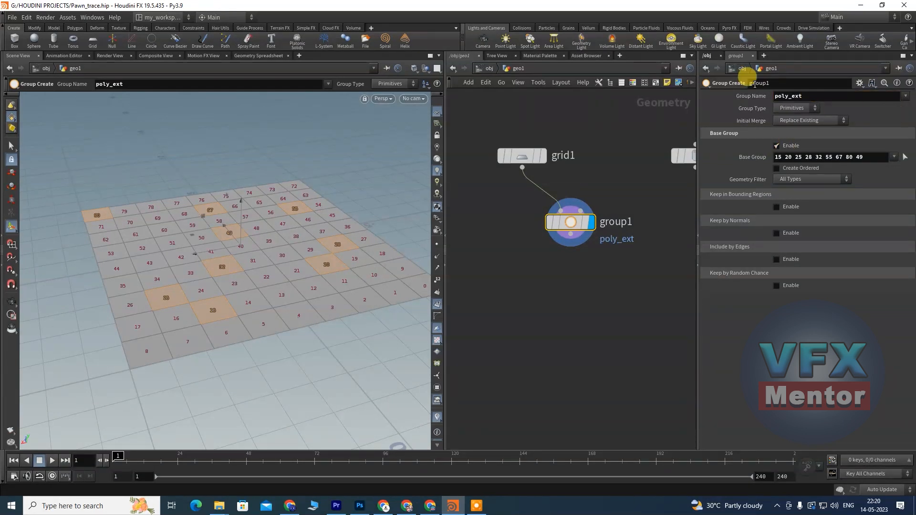
- Add a PolyExtrude node connected to the output of the poly_ext group node
drag(571, 234, 593, 292)
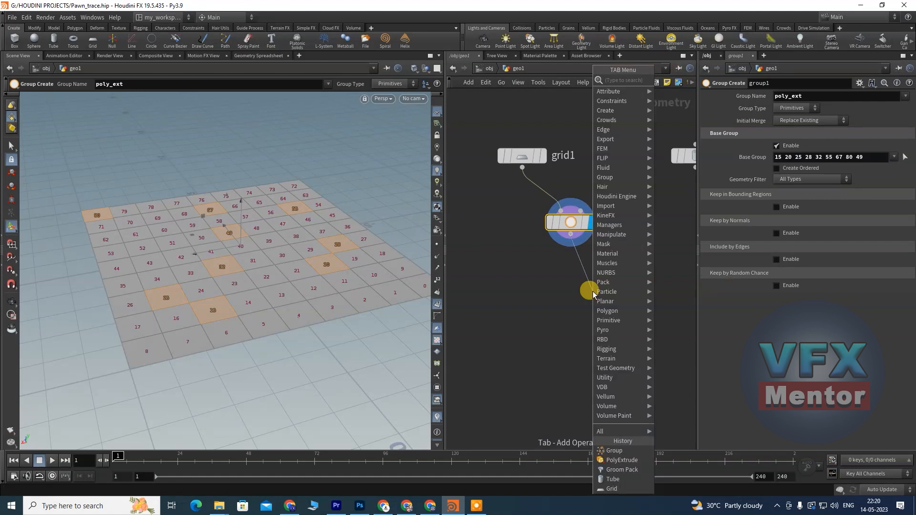
text(poly)
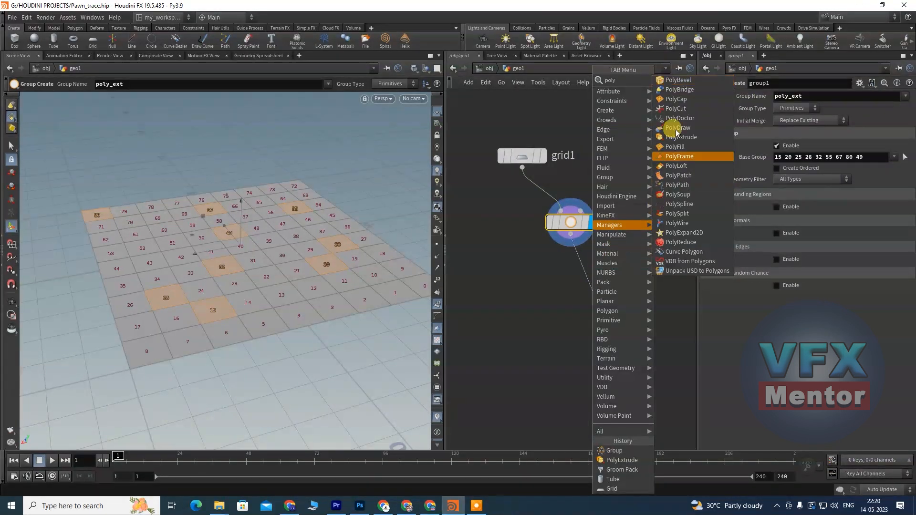
click(695, 138)
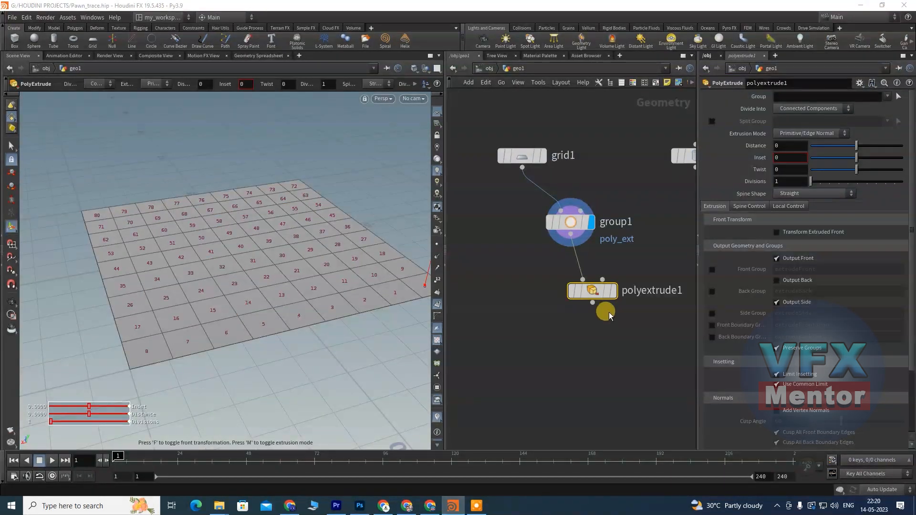
- Display the PolyExtrude node, try a distance of 0.72, and restrict the extrusion to the poly_ext group
mouse_move(595, 298)
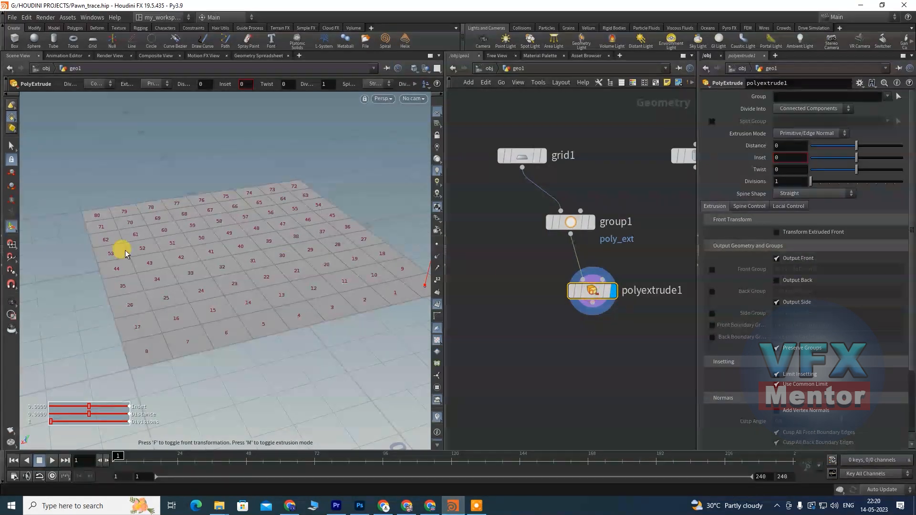
drag(857, 144, 889, 144)
click(887, 96)
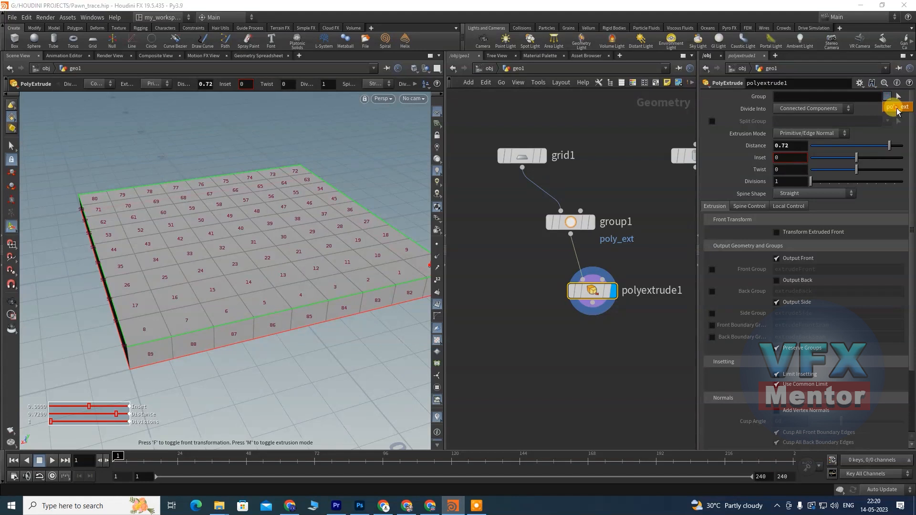
click(881, 107)
- Set the PolyExtrude distance to 2.4 and inset to 0.21, and check the extruded faces from several angles
drag(863, 162, 911, 145)
middle_drag(787, 145, 858, 142)
key(Escape)
drag(245, 235, 190, 270)
key(Return)
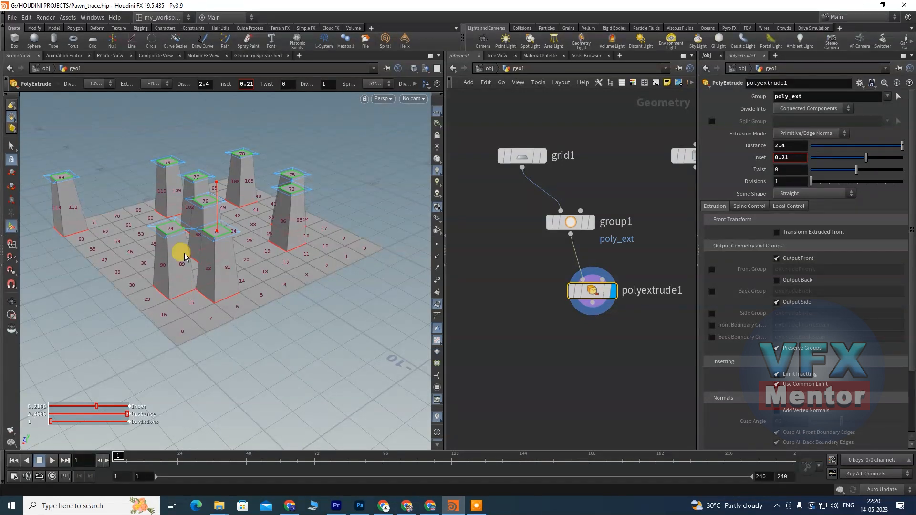
key(Escape)
drag(282, 258, 246, 282)
key(Return)
- Add a Group by Range node in free space beside the group1 branch of the network
scroll(617, 251, down, 3)
scroll(601, 240, up, 1)
middle_drag(654, 294, 638, 269)
scroll(552, 232, up, 1)
middle_drag(518, 278, 562, 296)
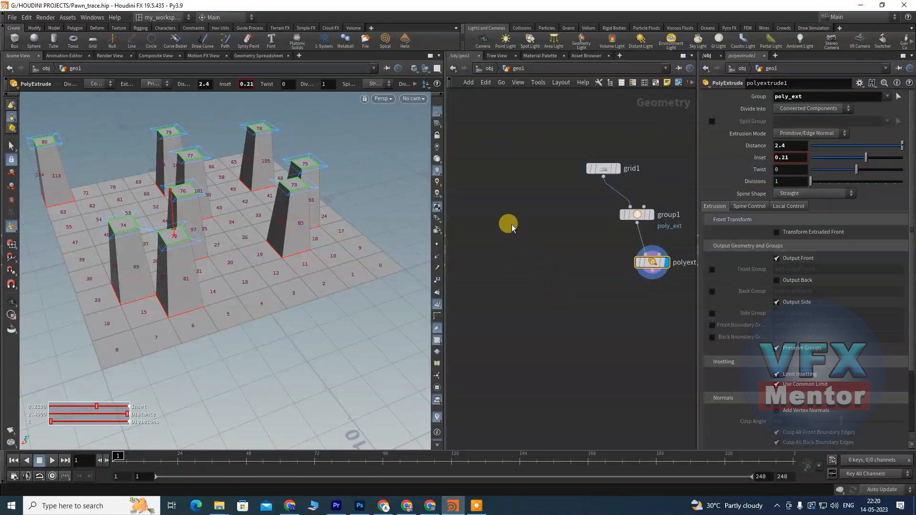
click(504, 205)
key(Tab)
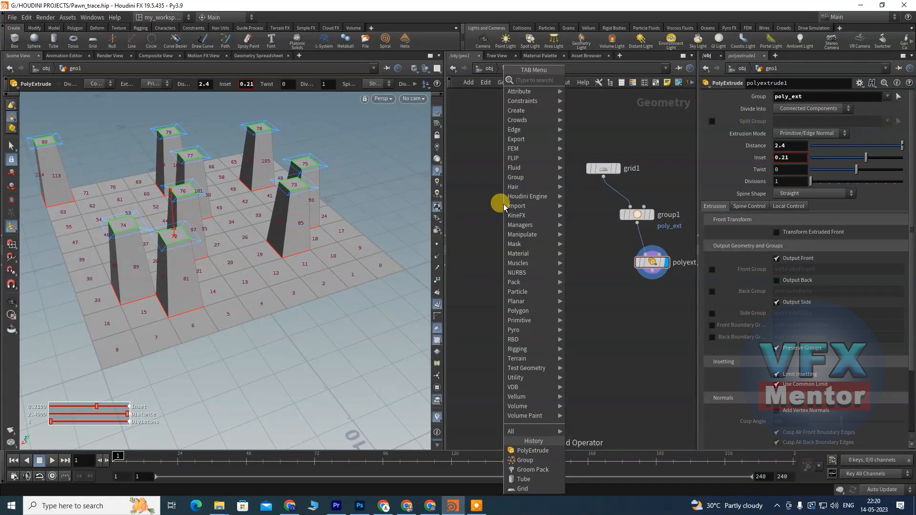
text(group)
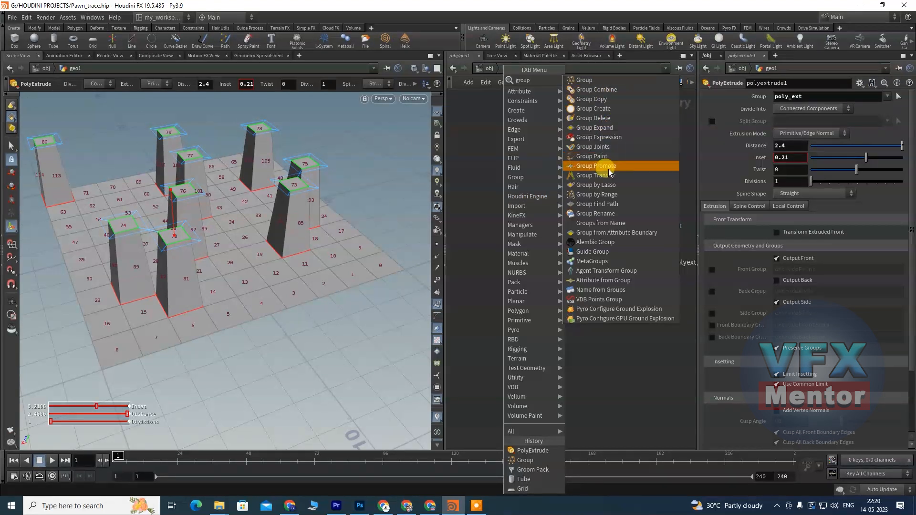
click(611, 195)
click(525, 221)
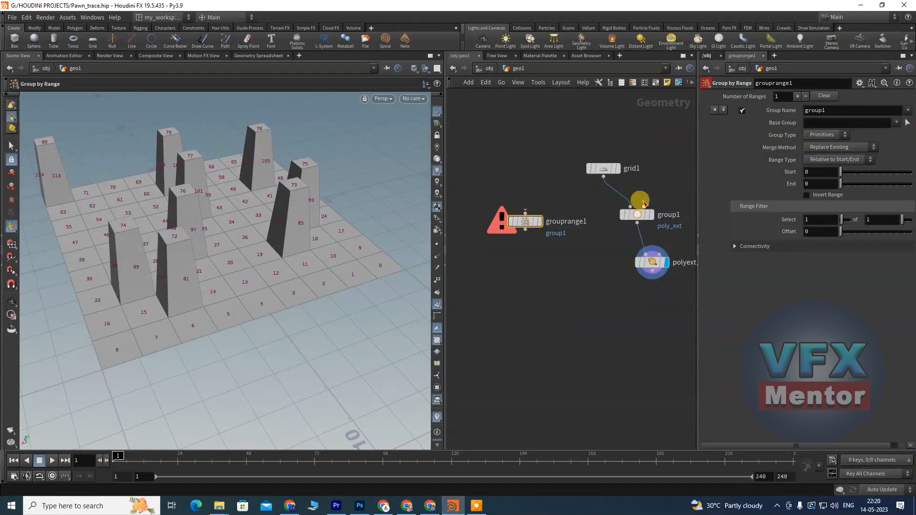
- Enable Keep in Bounding Regions on group1 with a Bounding Sphere, keeping the group type set to Primitives
click(638, 214)
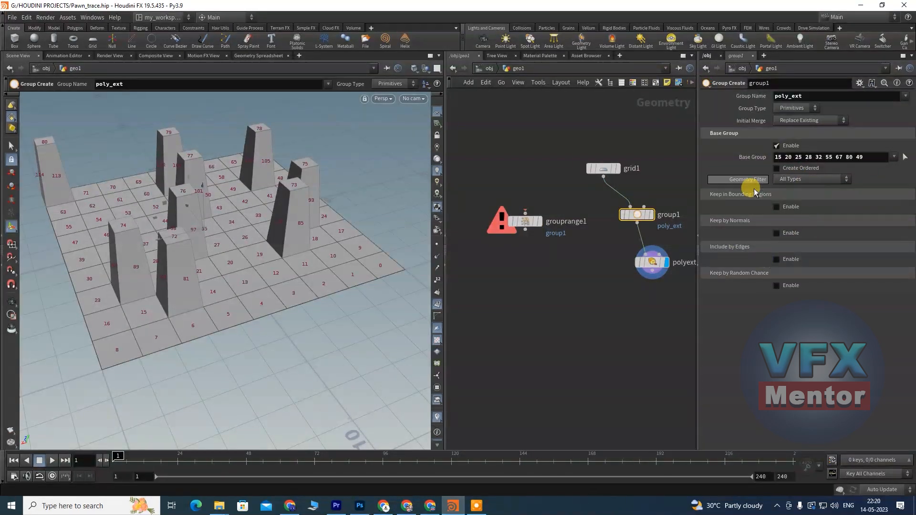
click(776, 206)
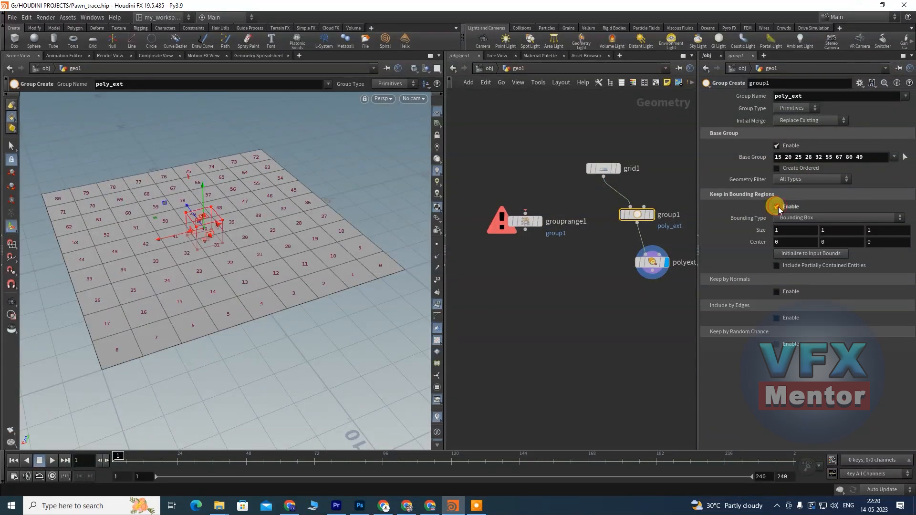
click(813, 220)
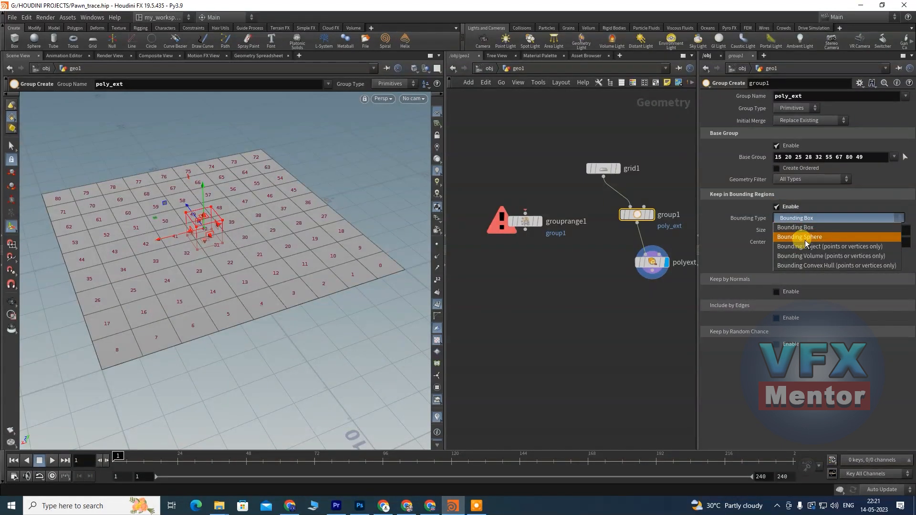
click(806, 238)
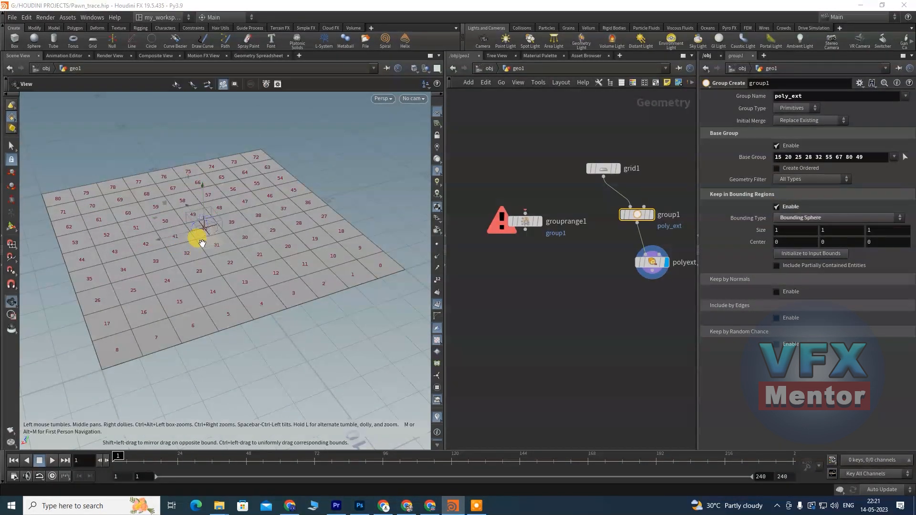
scroll(197, 239, up, 4)
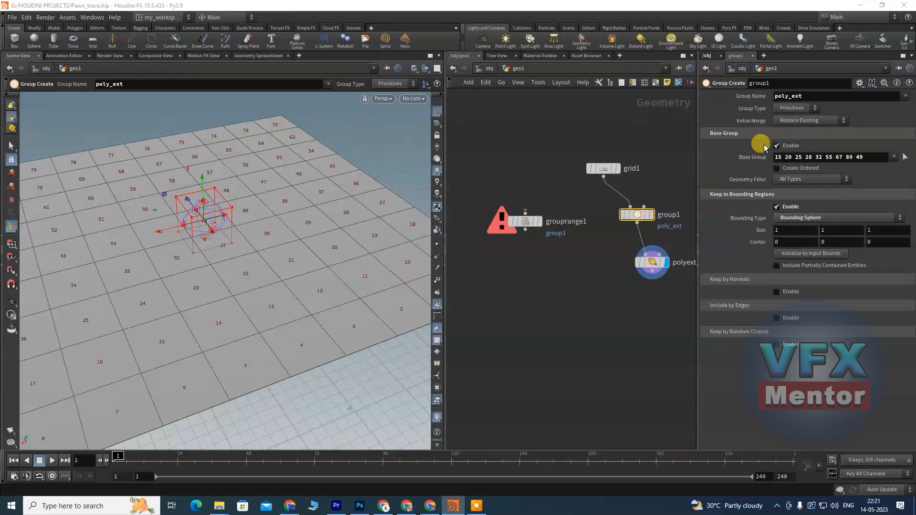
click(794, 110)
click(787, 127)
click(792, 109)
click(792, 118)
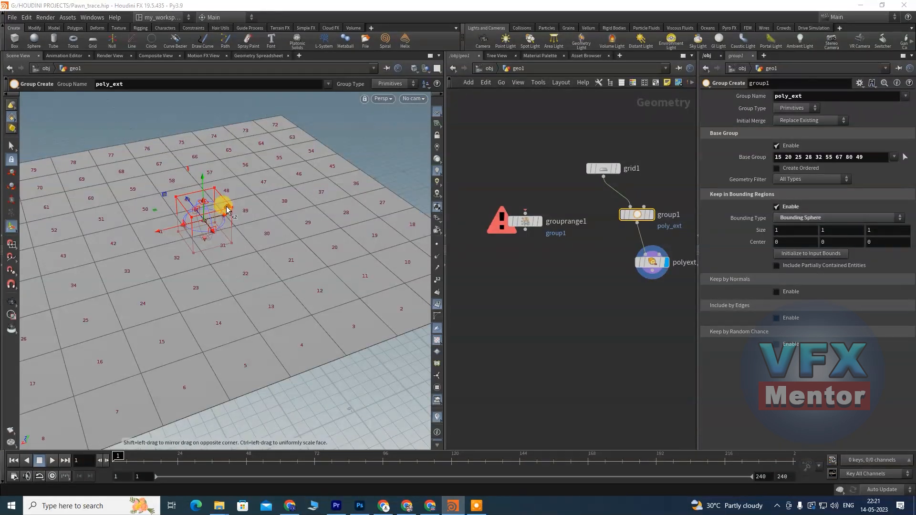
- Enlarge the bounding sphere to about 4.04 × 2.55 × 3.63 and display group1, keeping the Bounding Sphere type
drag(204, 204, 272, 267)
drag(652, 262, 646, 265)
mouse_move(652, 219)
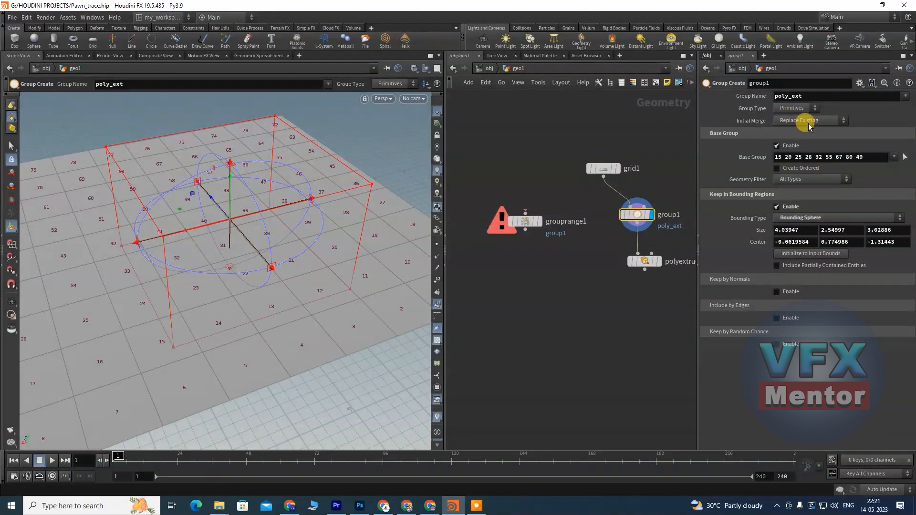
click(813, 220)
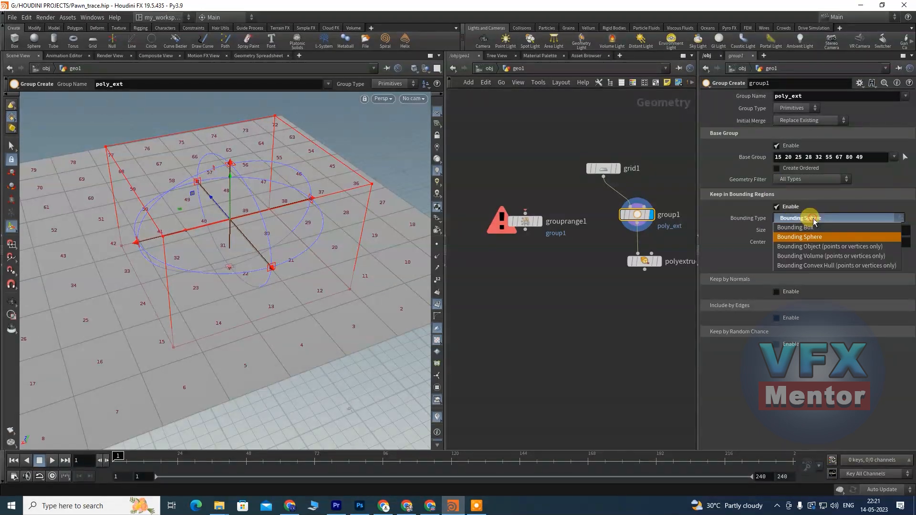
click(807, 236)
- Lower the bounding sphere's centre to about -0.05 in Y and enlarge it to about 8.58 × 2.55 × 8.28
alt+right_drag(219, 249, 224, 265)
mouse_move(224, 265)
mouse_down()
mouse_move(210, 206)
mouse_move(213, 231)
mouse_move(235, 241)
mouse_move(235, 257)
mouse_up()
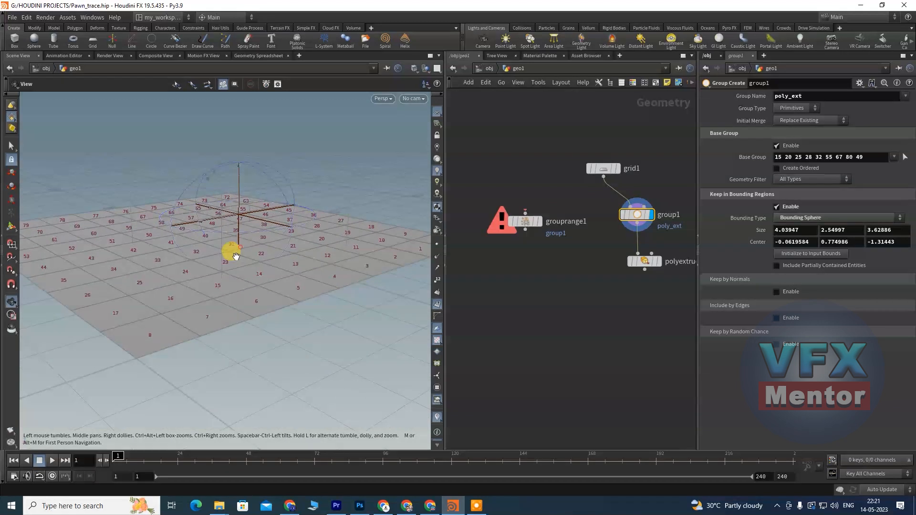
key(Return)
drag(238, 180, 215, 311)
key(Escape)
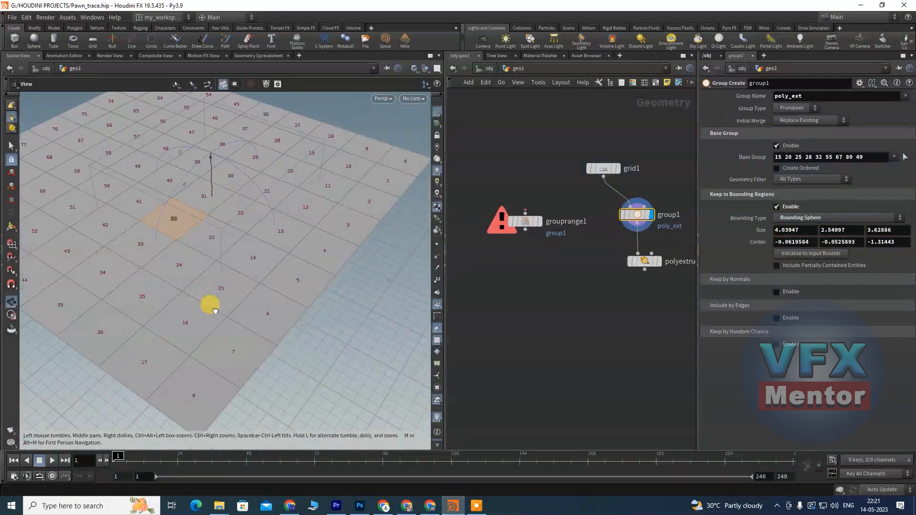
key(Return)
drag(190, 210, 162, 243)
middle_drag(794, 231, 806, 227)
drag(272, 156, 54, 146)
- Clear the primitive numbers from group1's base group and inspect the faces grouped by the bounding sphere
drag(875, 158, 711, 153)
key(BackSpace)
key(Return)
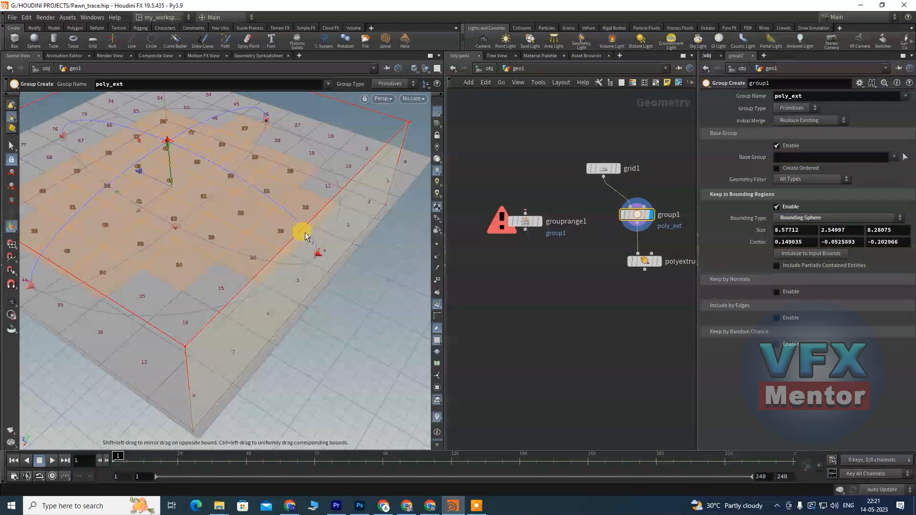
alt+right_drag(237, 217, 224, 269)
drag(225, 270, 195, 246)
key(Return)
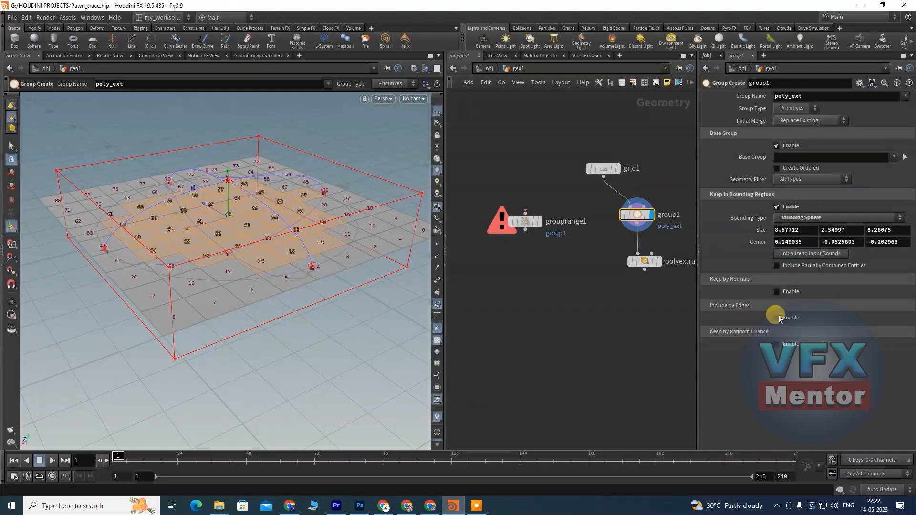
- Disable group1's bounding region filter and briefly try the Include by Edges option
click(777, 207)
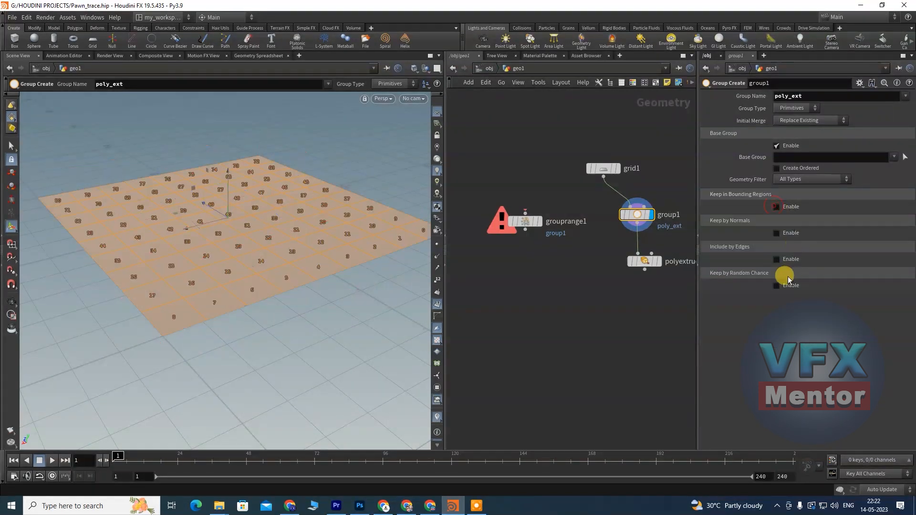
click(776, 259)
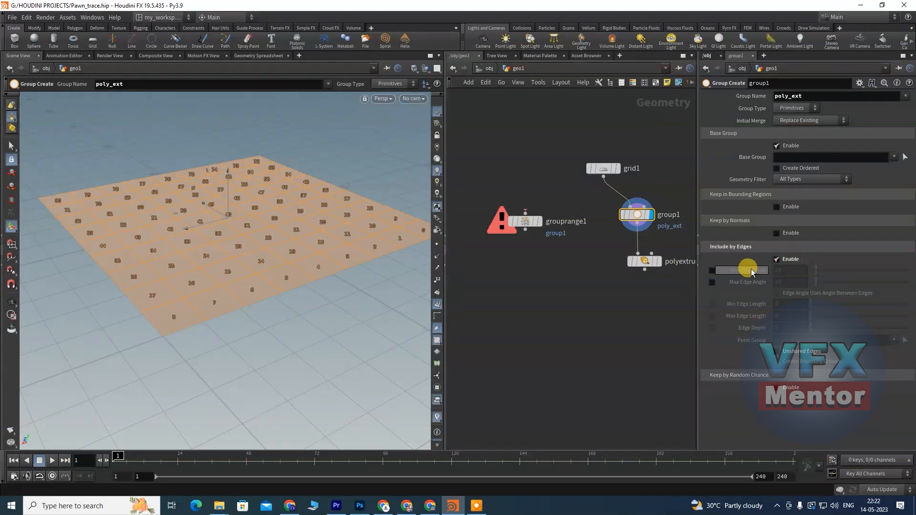
click(777, 259)
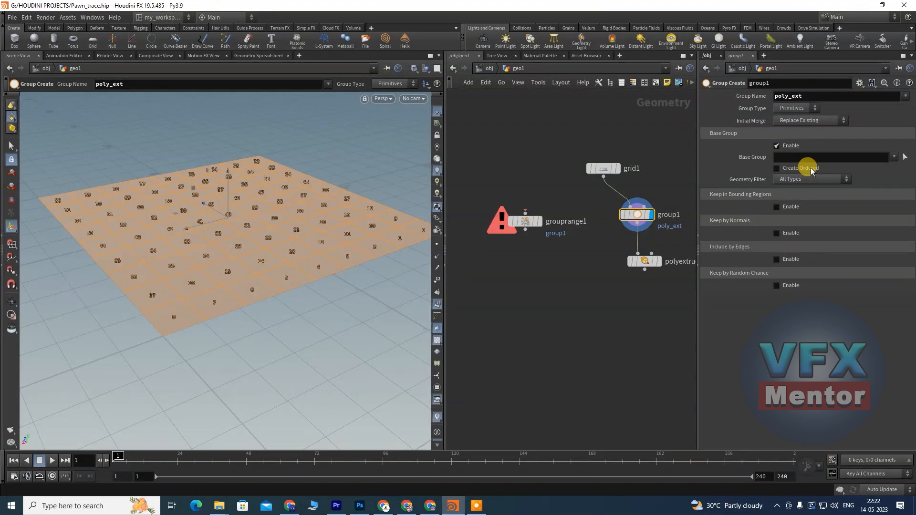
- Connect grid1's output to the Group by Range node and display that node's result
mouse_move(613, 176)
drag(604, 177, 540, 221)
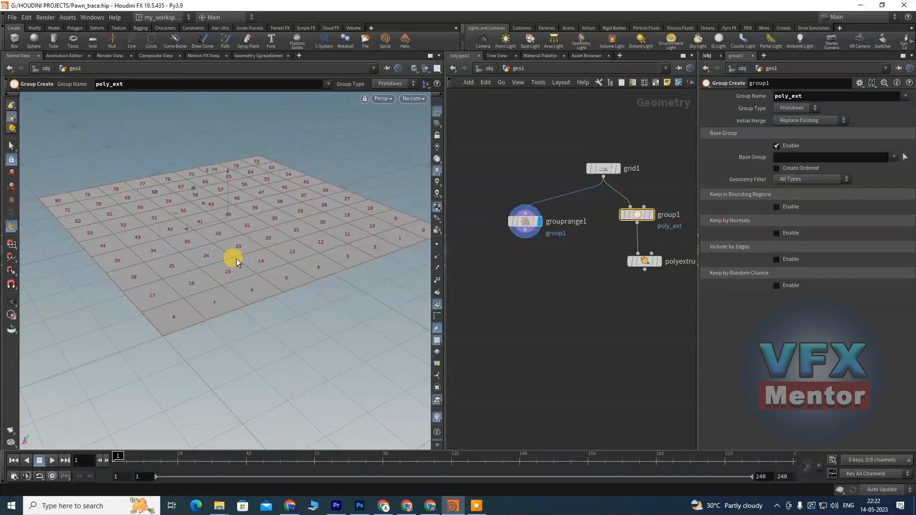
key(Escape)
drag(216, 255, 250, 280)
alt+right_drag(250, 280, 203, 314)
alt+drag(213, 323, 223, 312)
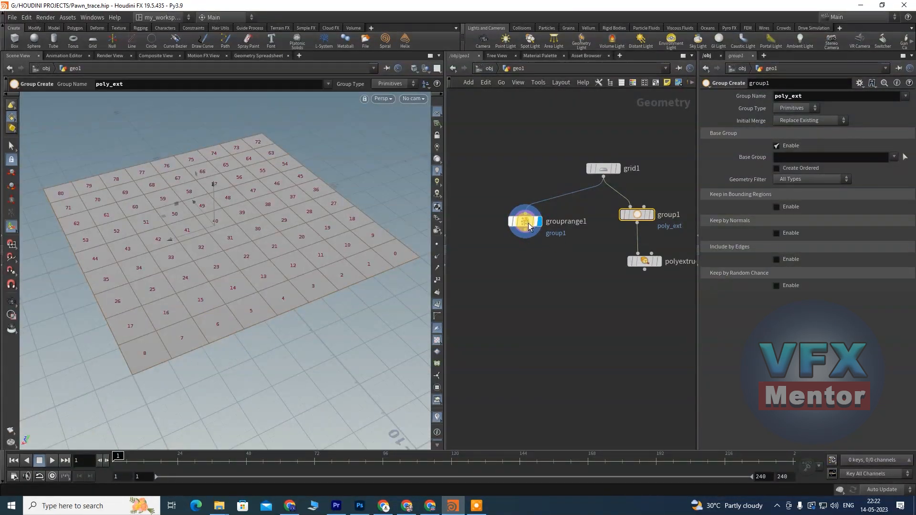
- Name the Group by Range node's group poly1, widening the parameter area for easier editing
click(525, 221)
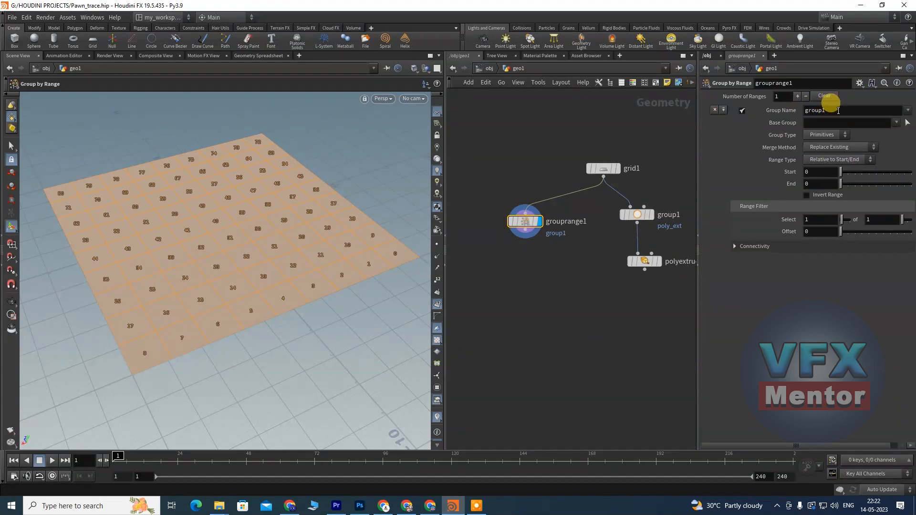
drag(838, 110, 803, 114)
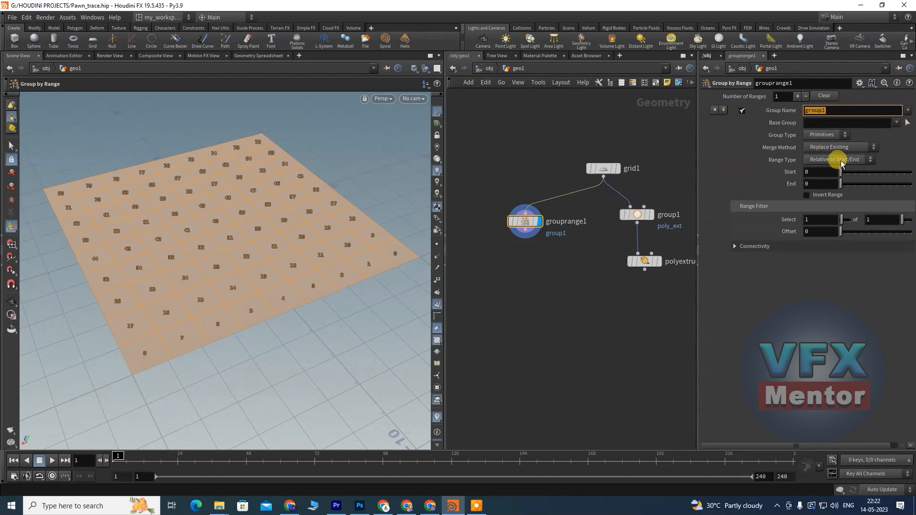
drag(698, 162, 660, 167)
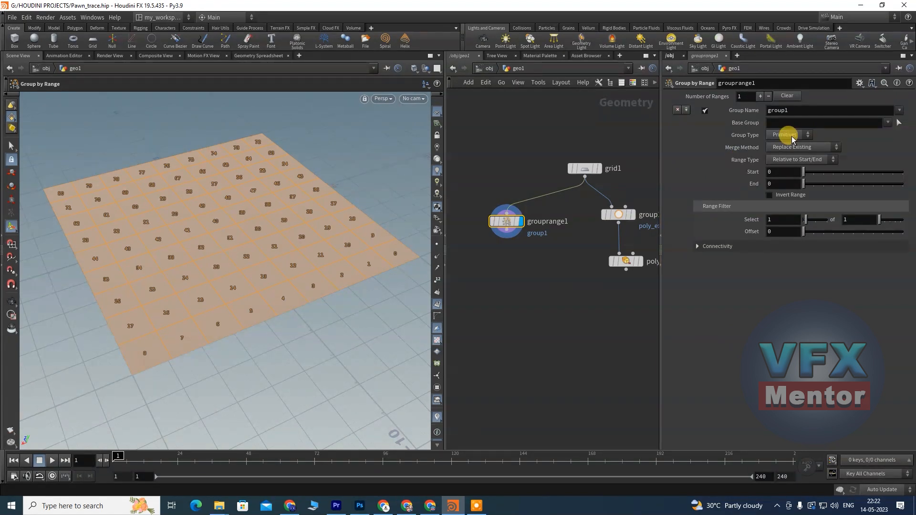
drag(793, 110, 702, 108)
text(p)
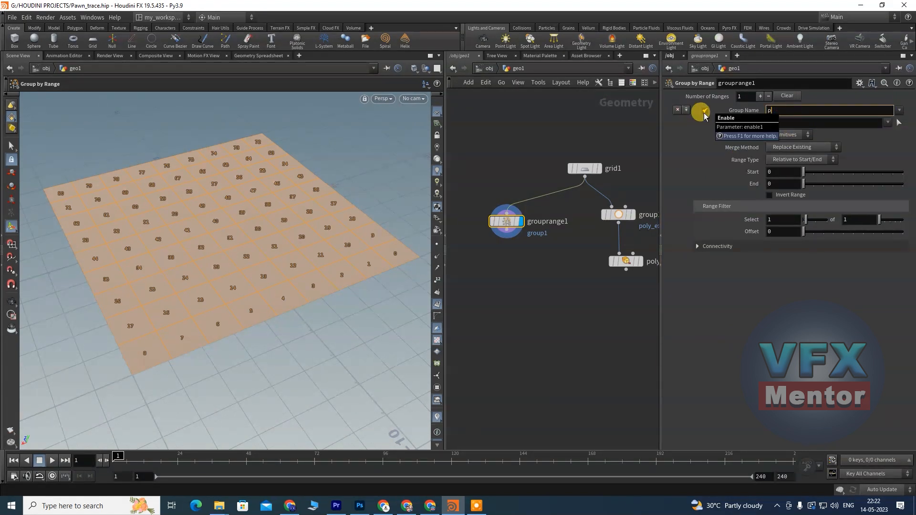
text(oly1)
key(Return)
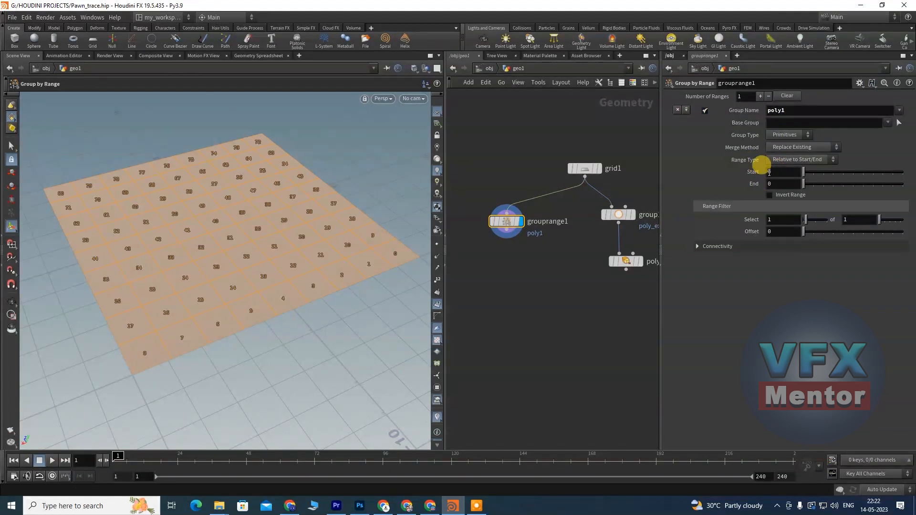
- Try different range limits for poly1: Start 2 with End 2, and Start 0 with End 4
drag(803, 183, 814, 186)
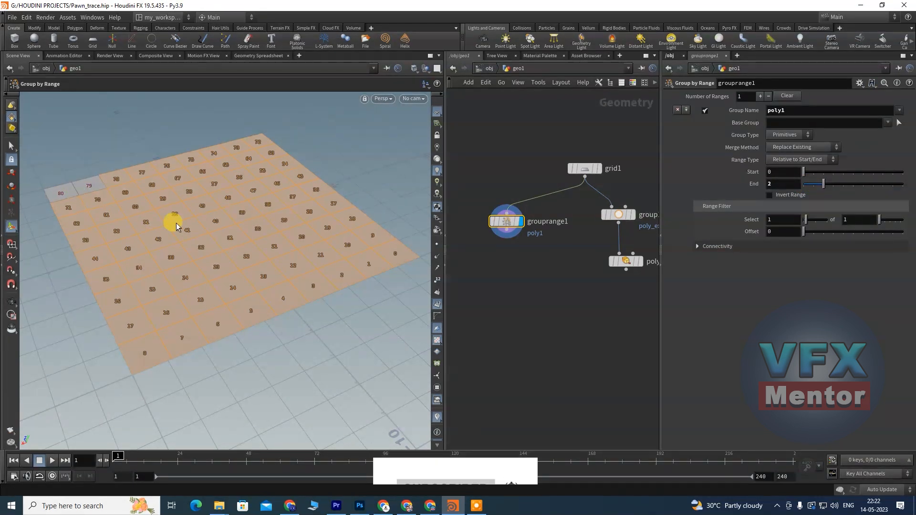
drag(807, 173, 824, 172)
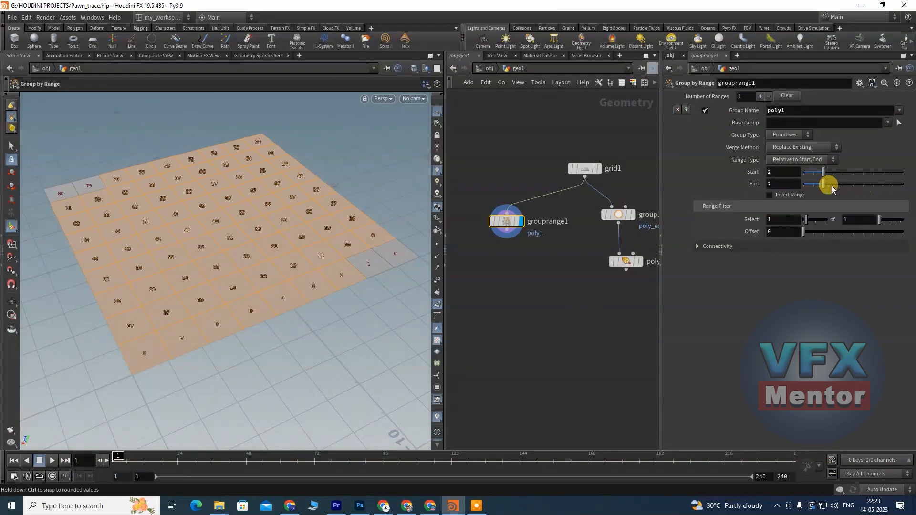
drag(834, 185, 900, 179)
drag(817, 170, 832, 187)
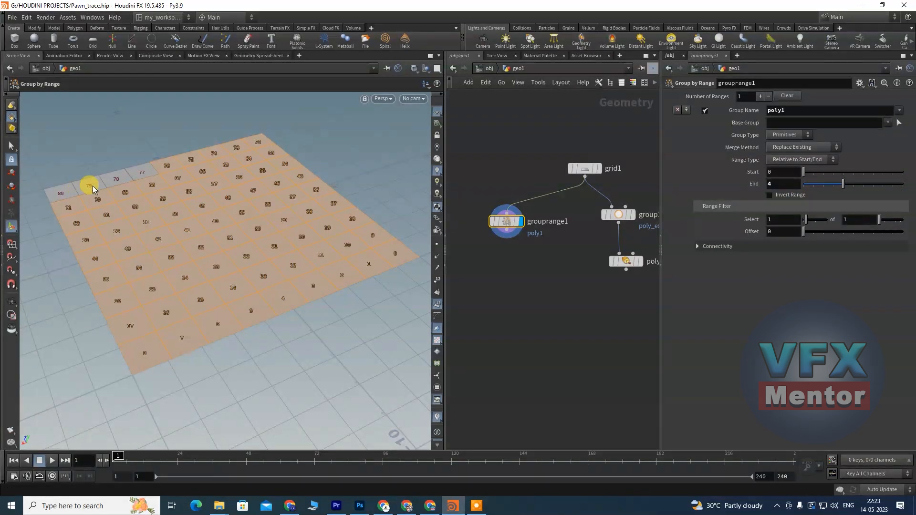
key(Escape)
drag(149, 217, 224, 262)
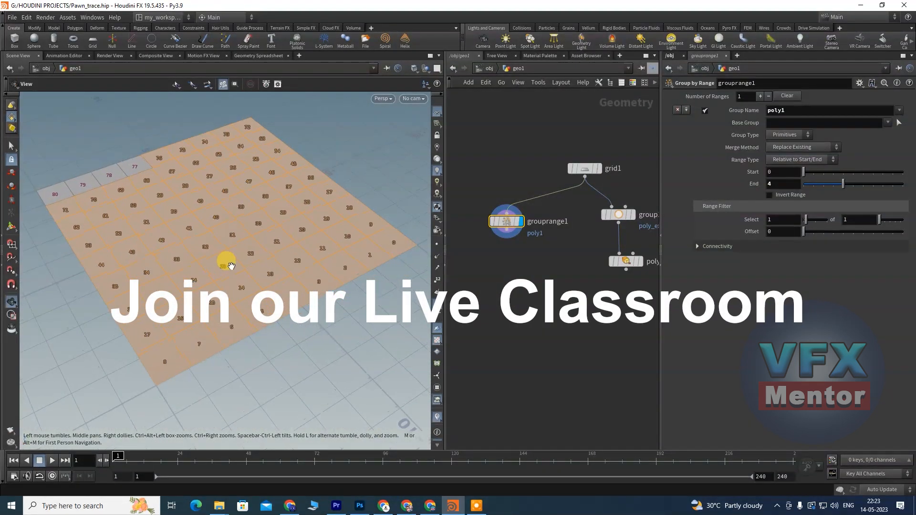
key(Return)
- Set poly1's range End to 1 and its range filter to select 1 of every 3 primitives
drag(845, 190, 821, 187)
drag(806, 220, 810, 221)
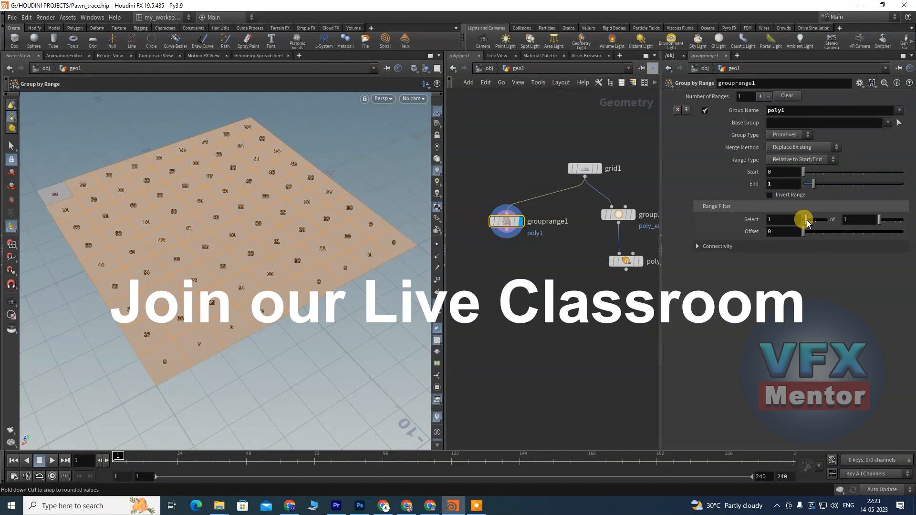
mouse_move(822, 222)
mouse_down()
mouse_move(814, 221)
mouse_move(855, 221)
mouse_move(802, 220)
mouse_move(814, 225)
mouse_up()
drag(880, 220, 885, 223)
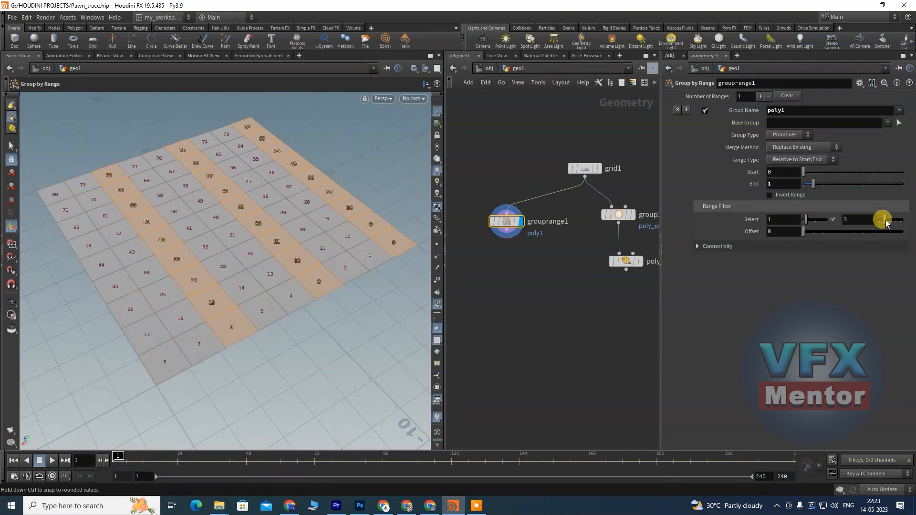
- Try range filter ratios for poly1, including 0 of 2, 2 of 5 and 1 of 5, and settle on 1 of 2
drag(885, 223, 883, 223)
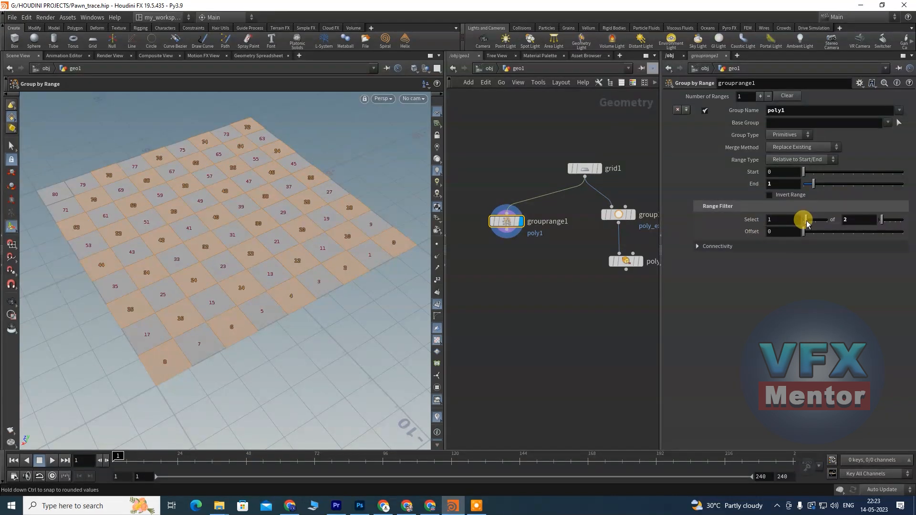
drag(808, 225, 802, 223)
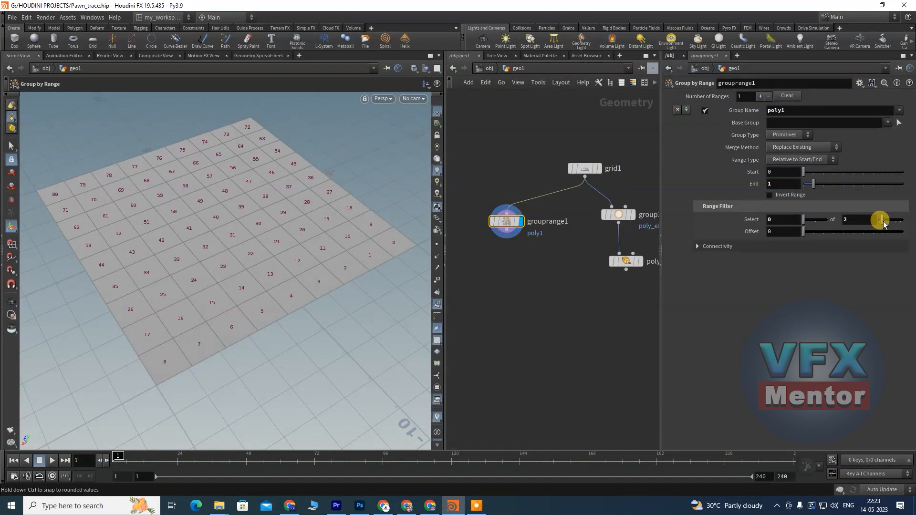
drag(882, 223, 879, 223)
drag(803, 222, 808, 222)
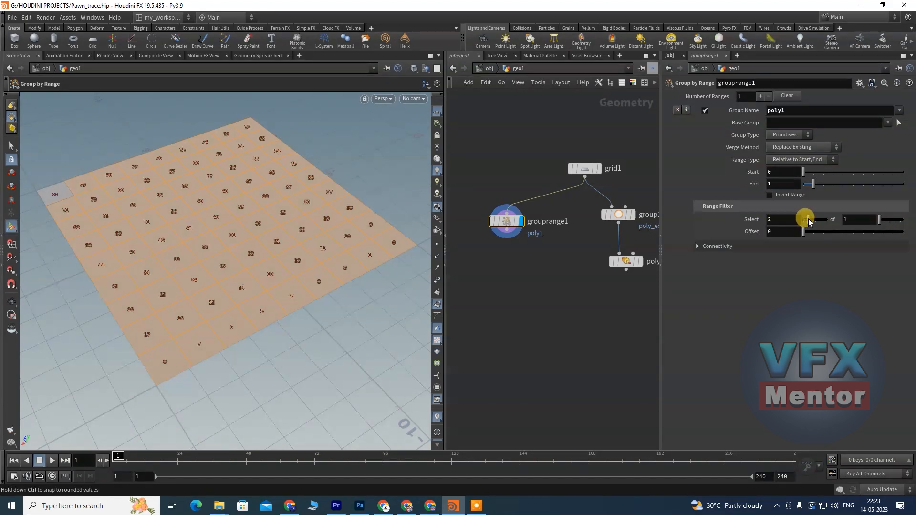
drag(879, 223, 891, 223)
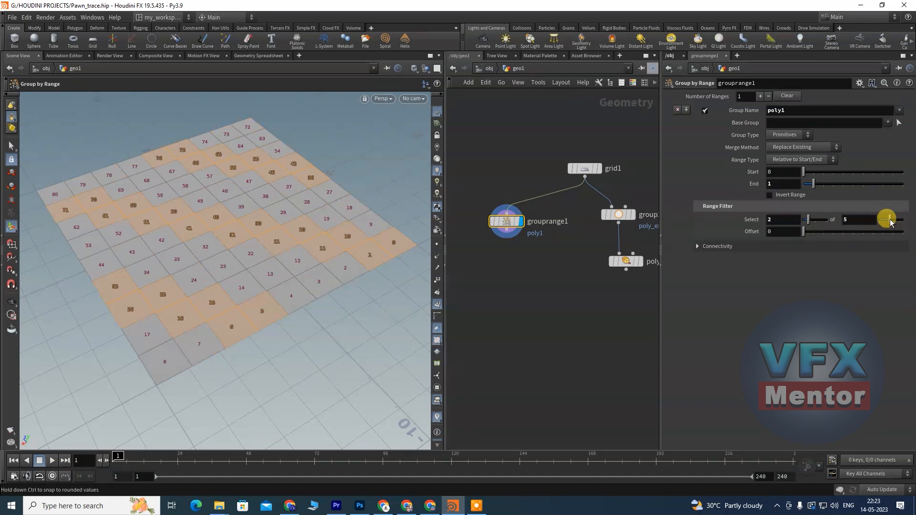
drag(809, 222, 806, 221)
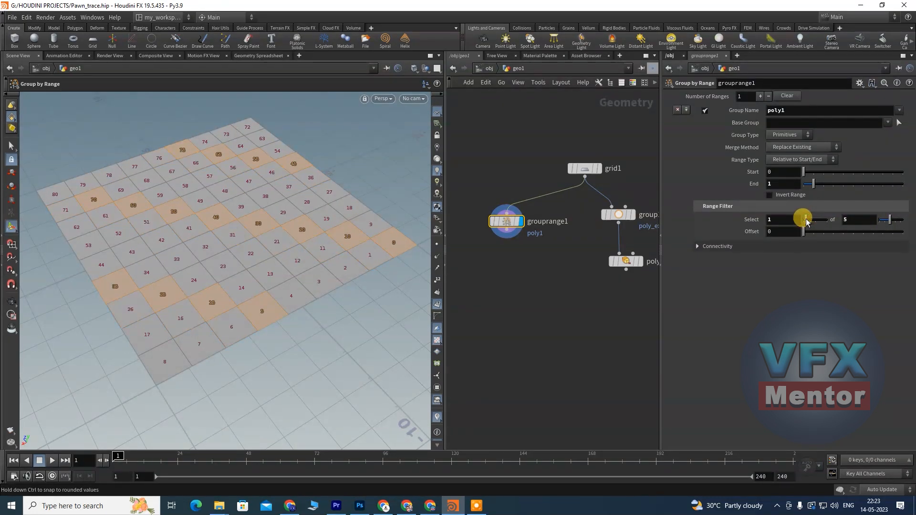
drag(891, 222, 883, 223)
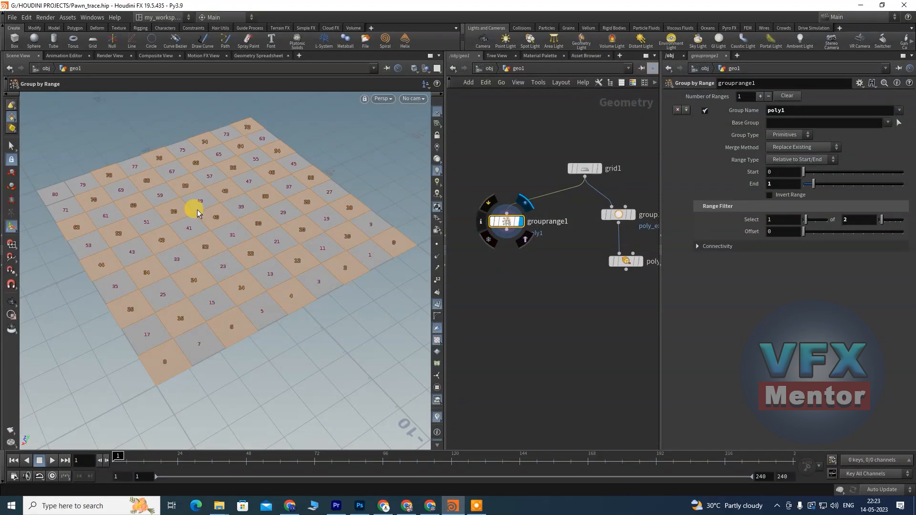
- Switch poly1's range type to Start/End, with End at 10 and the range filter selecting 1 of 2
click(798, 160)
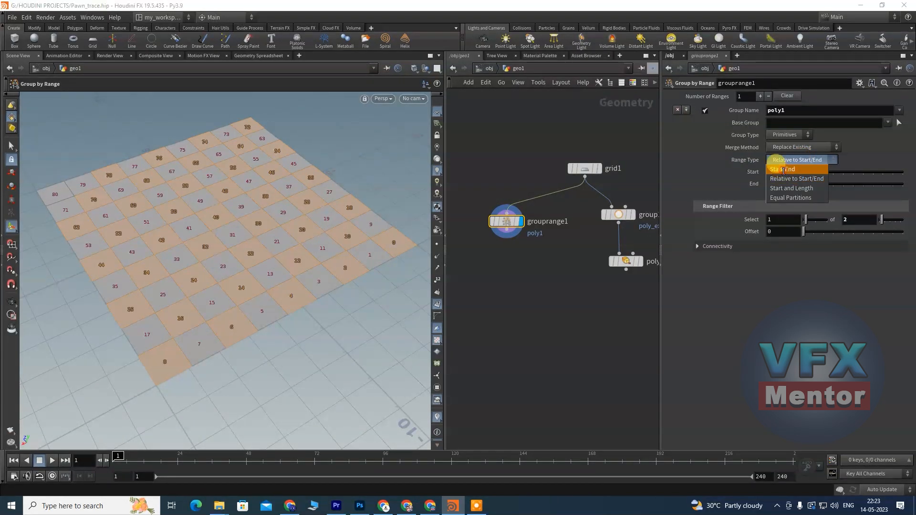
click(783, 170)
drag(887, 221, 893, 222)
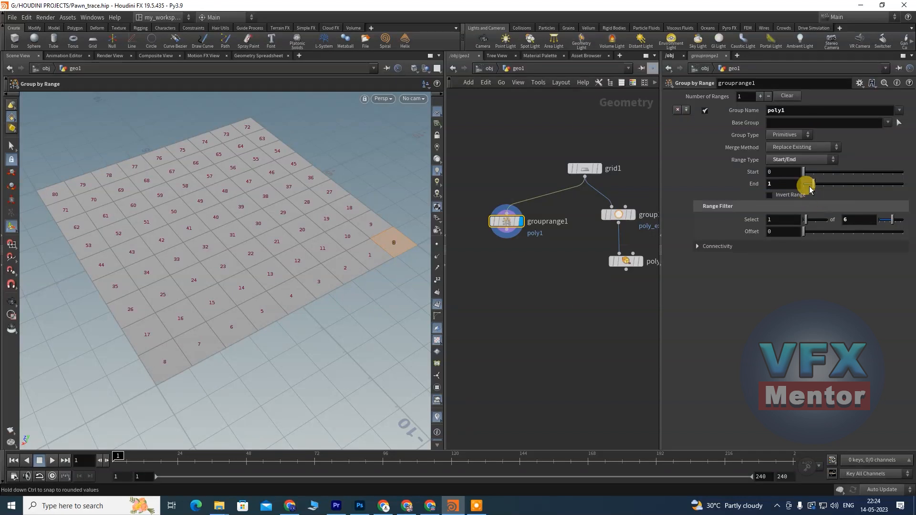
drag(840, 184, 862, 184)
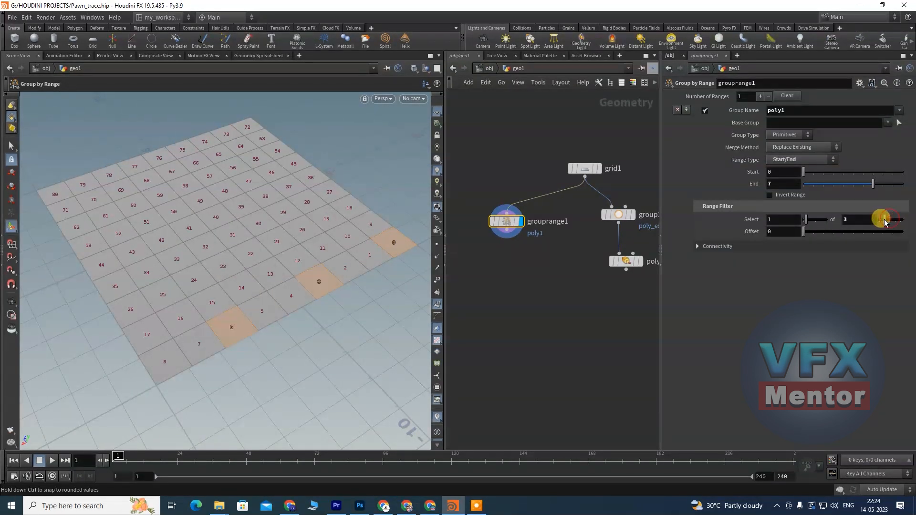
drag(873, 184, 901, 186)
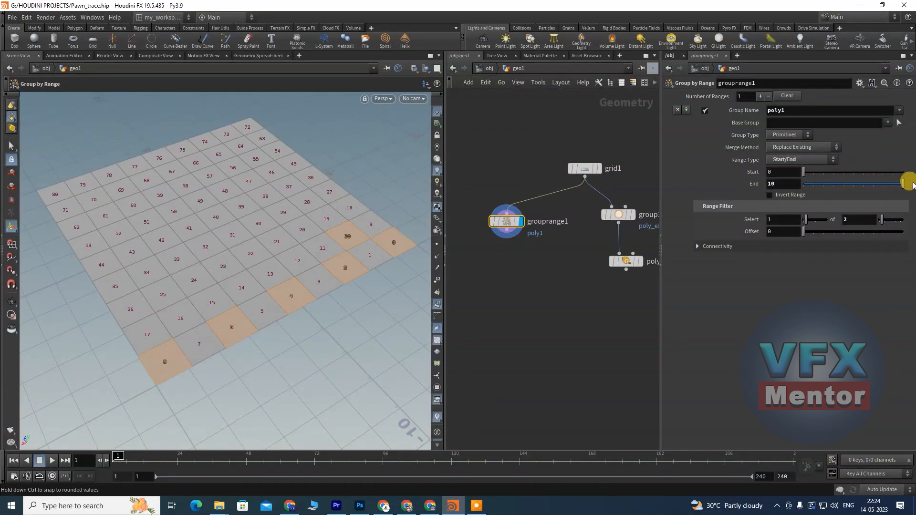
- Extend poly1's Start/End range across the whole grid by setting End to 80
middle_drag(780, 182, 172, 161)
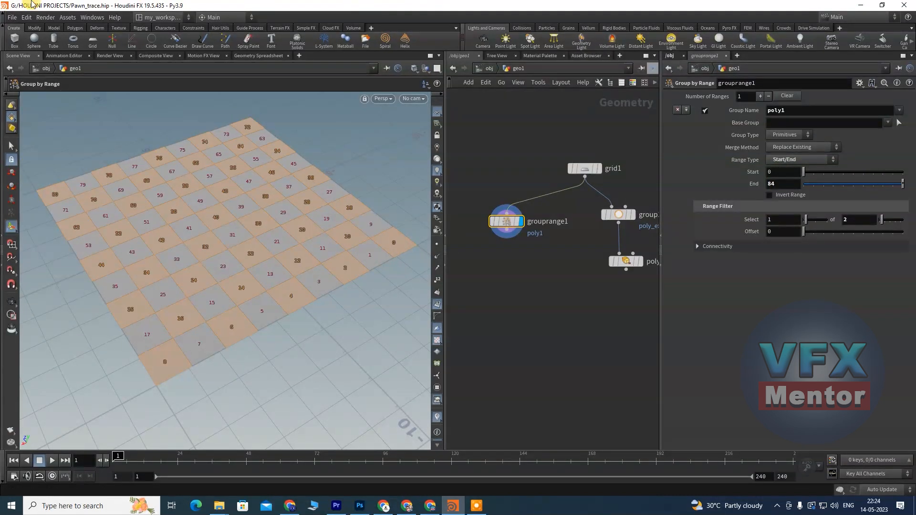
drag(787, 185, 723, 183)
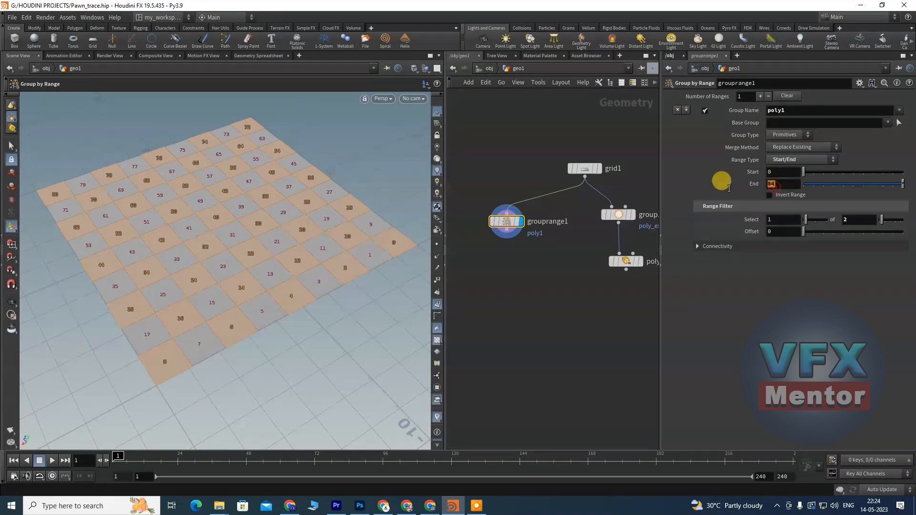
text(80)
key(Return)
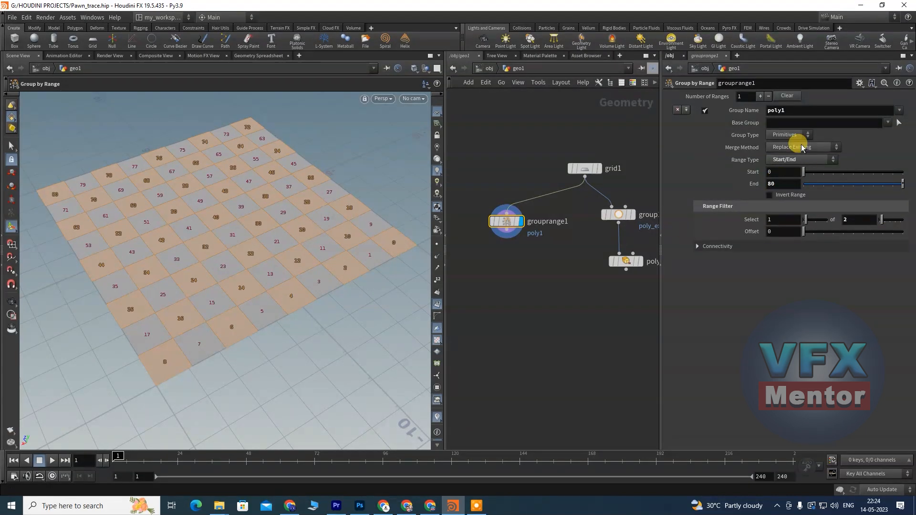
- Switch poly1's range type to Relative to Start/End, with End at -8 and the range filter selecting 3 of 4
click(792, 160)
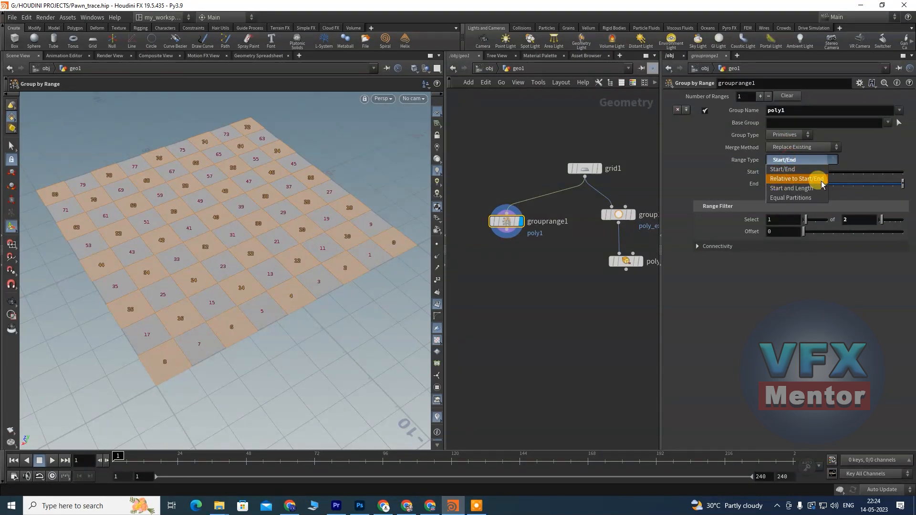
click(805, 180)
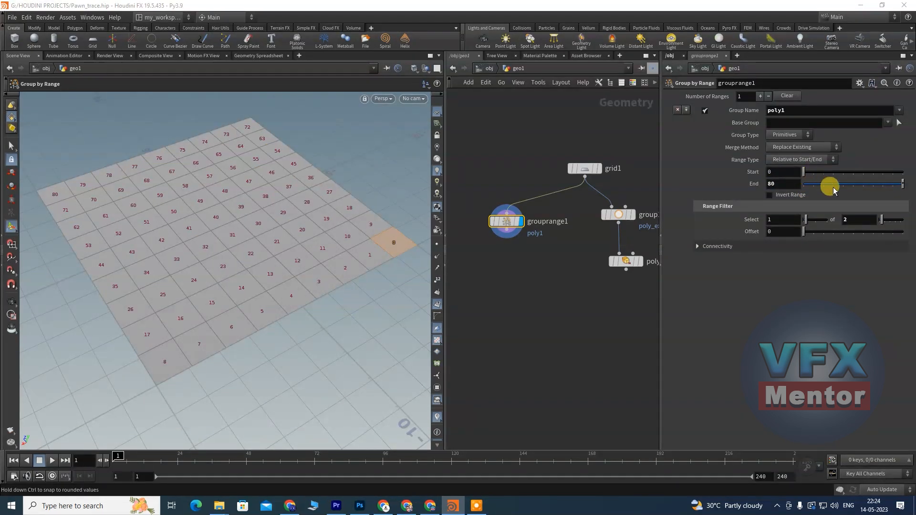
mouse_move(809, 223)
mouse_down()
mouse_move(817, 223)
mouse_move(801, 223)
mouse_move(818, 218)
mouse_up()
mouse_move(882, 220)
mouse_down()
mouse_move(890, 224)
mouse_move(884, 219)
mouse_up()
middle_drag(769, 182, 417, 189)
drag(886, 221, 887, 223)
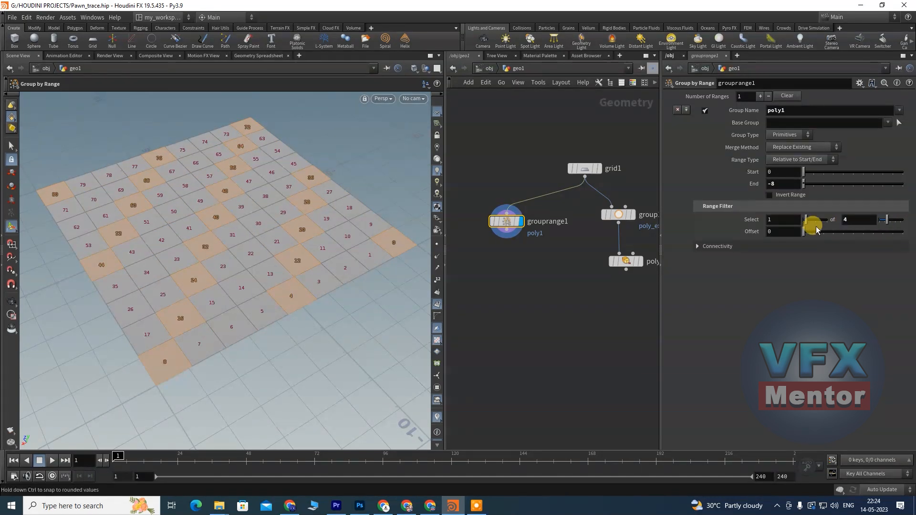
drag(805, 223, 811, 223)
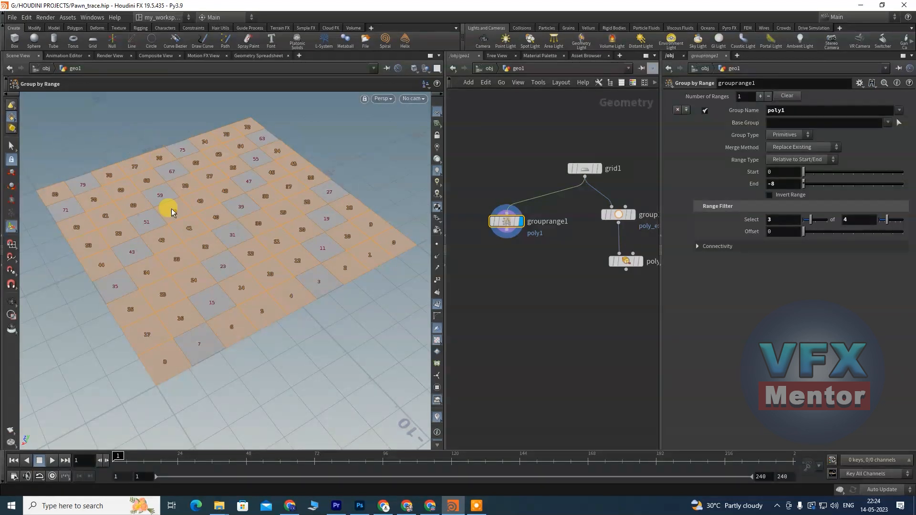
- Switch poly1's range type to Start and Length, with Length 8 and the range filter selecting 1 of 2
middle_drag(623, 248, 605, 229)
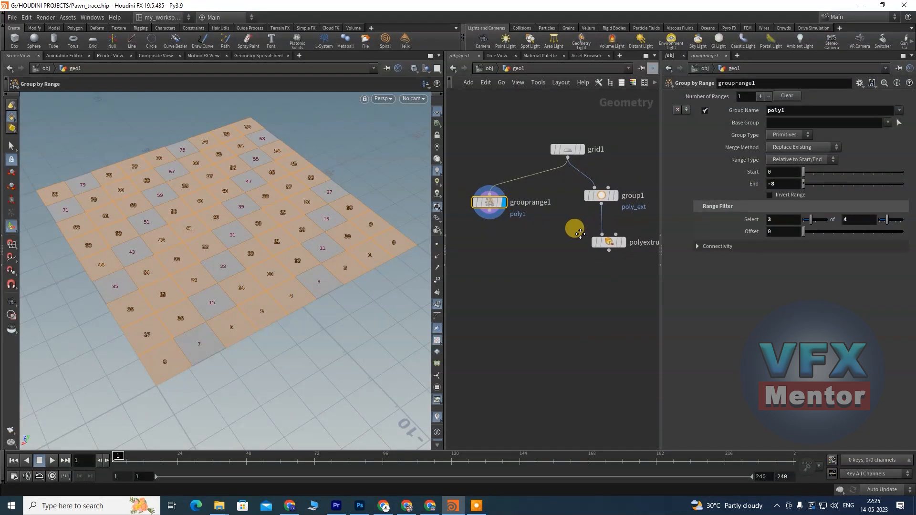
click(802, 162)
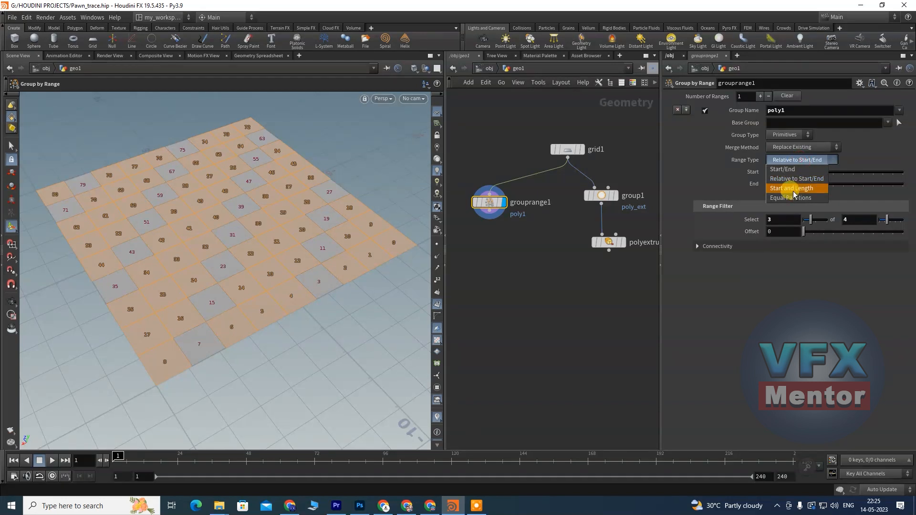
click(788, 182)
drag(813, 183, 883, 184)
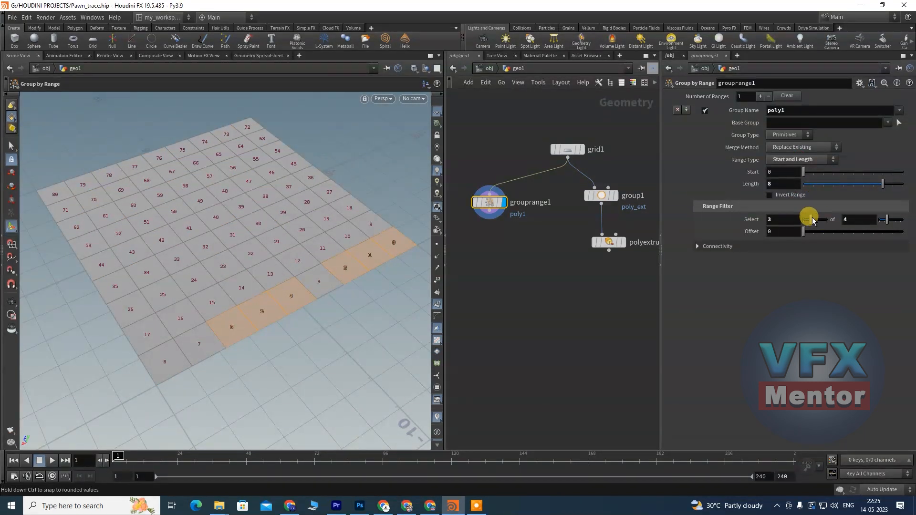
drag(886, 219, 884, 223)
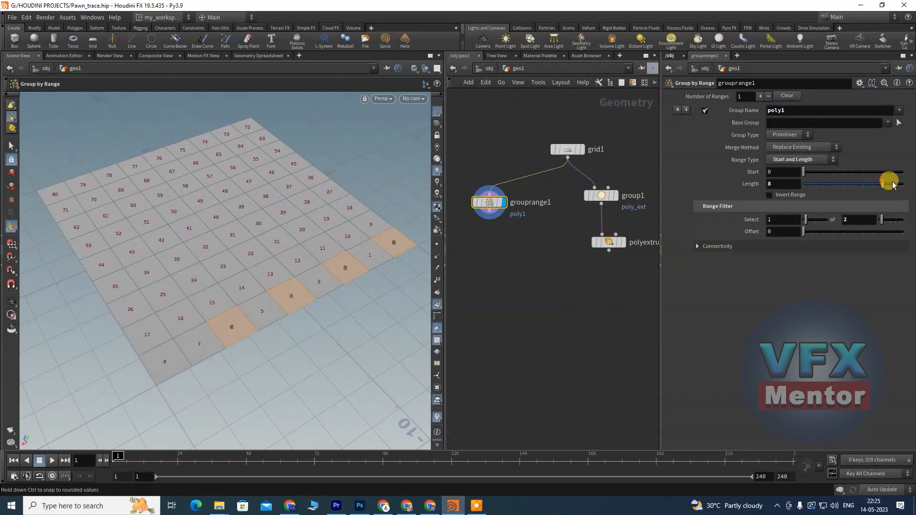
- Set the Length of poly1's range to 80
middle_drag(777, 183, 159, 174)
click(785, 183)
text(80)
key(Return)
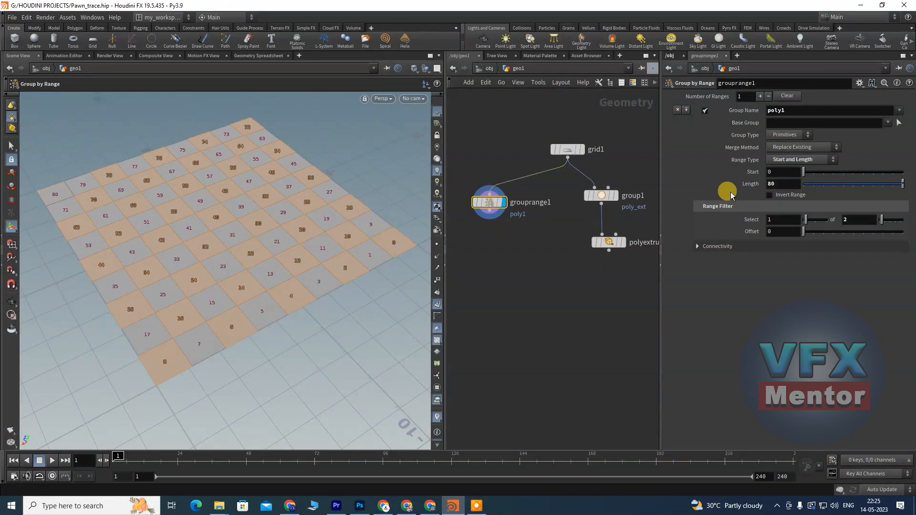